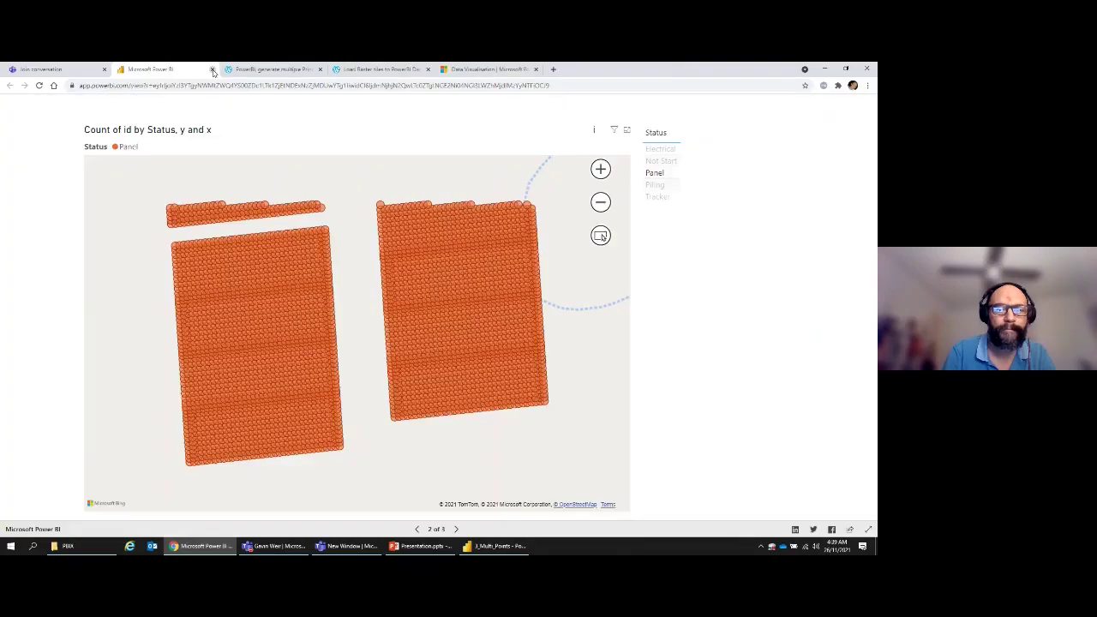
- Close the leftover browser tabs, including the 2_Load Raster report
click(212, 70)
click(212, 69)
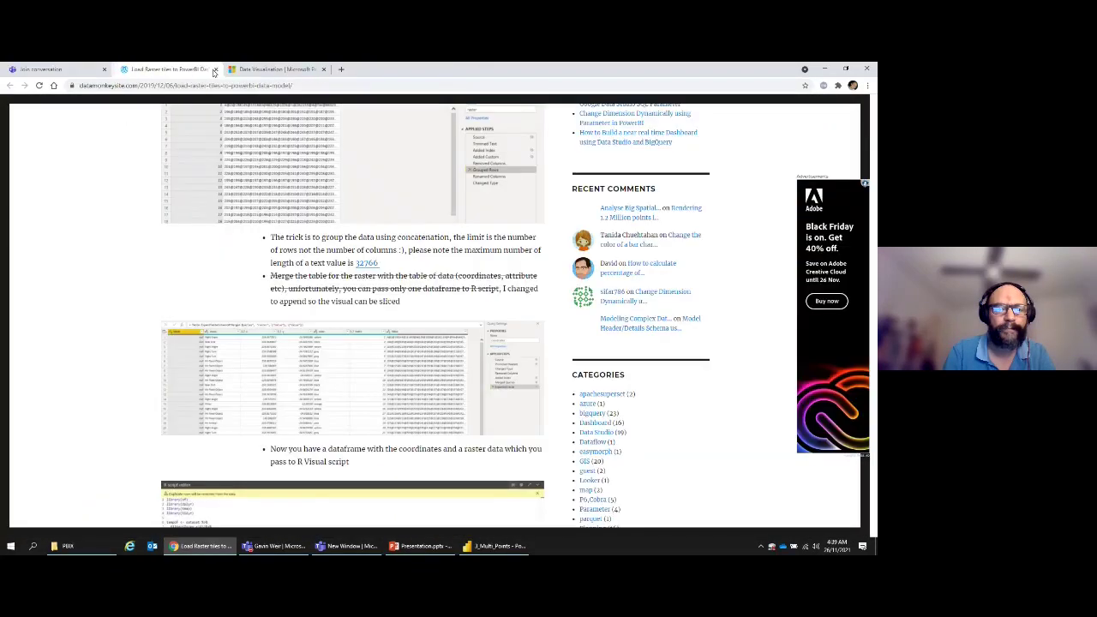
click(212, 69)
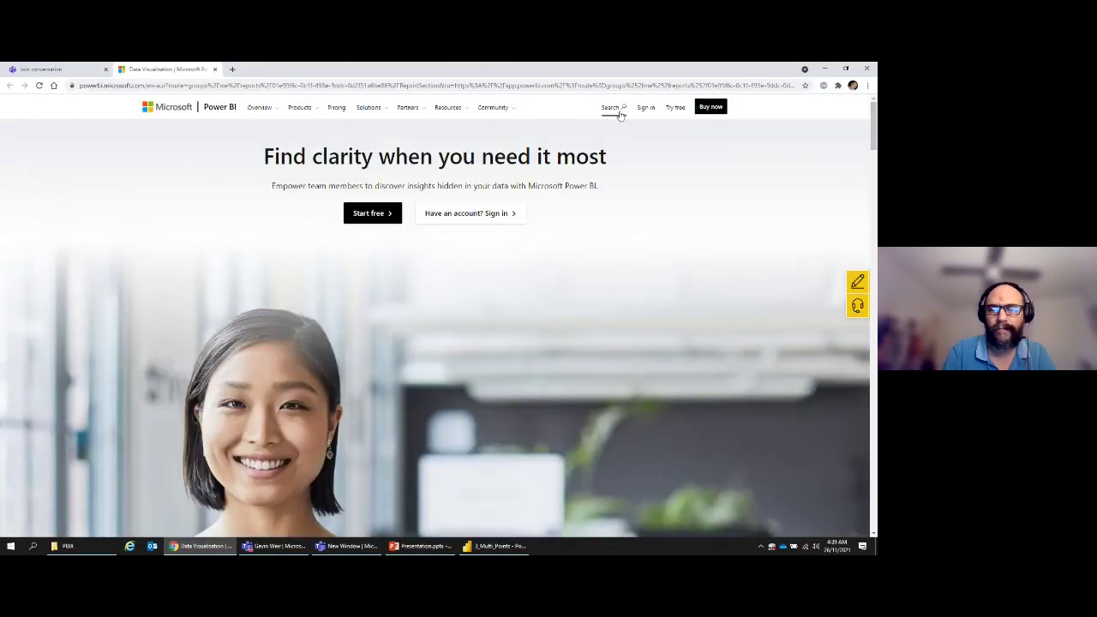
- Sign in to the Power BI service and search My workspace for 'cr'
click(646, 110)
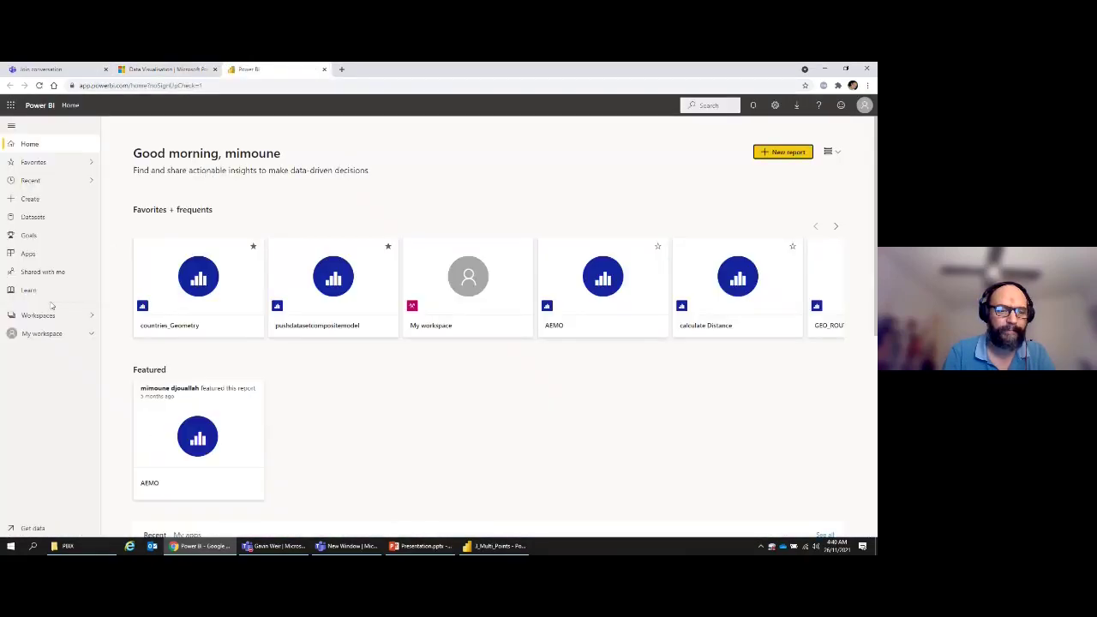
click(43, 316)
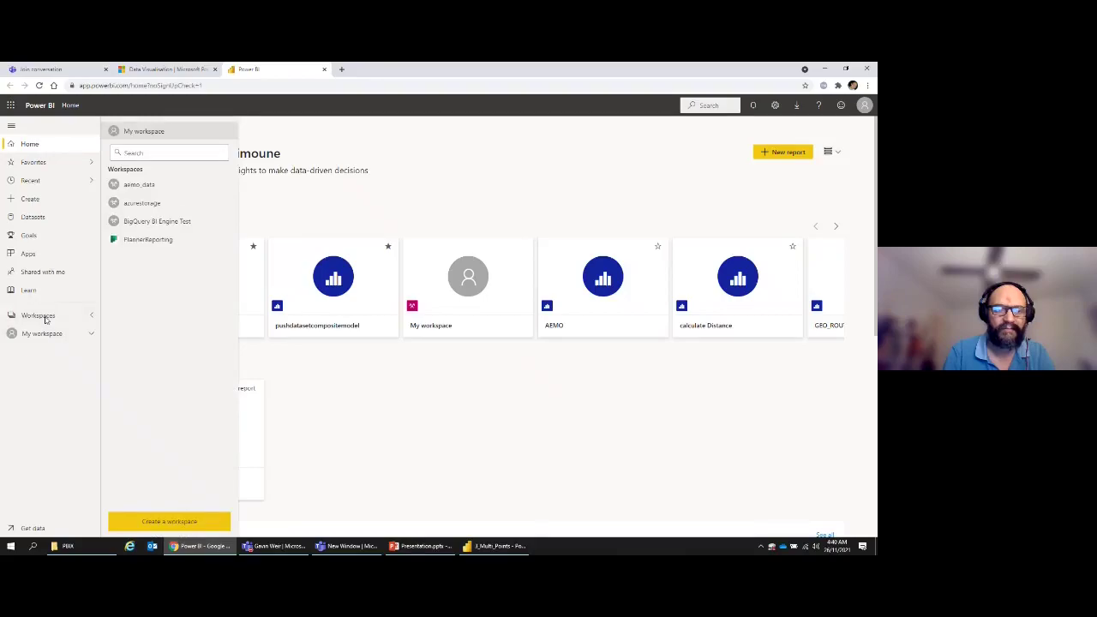
click(147, 131)
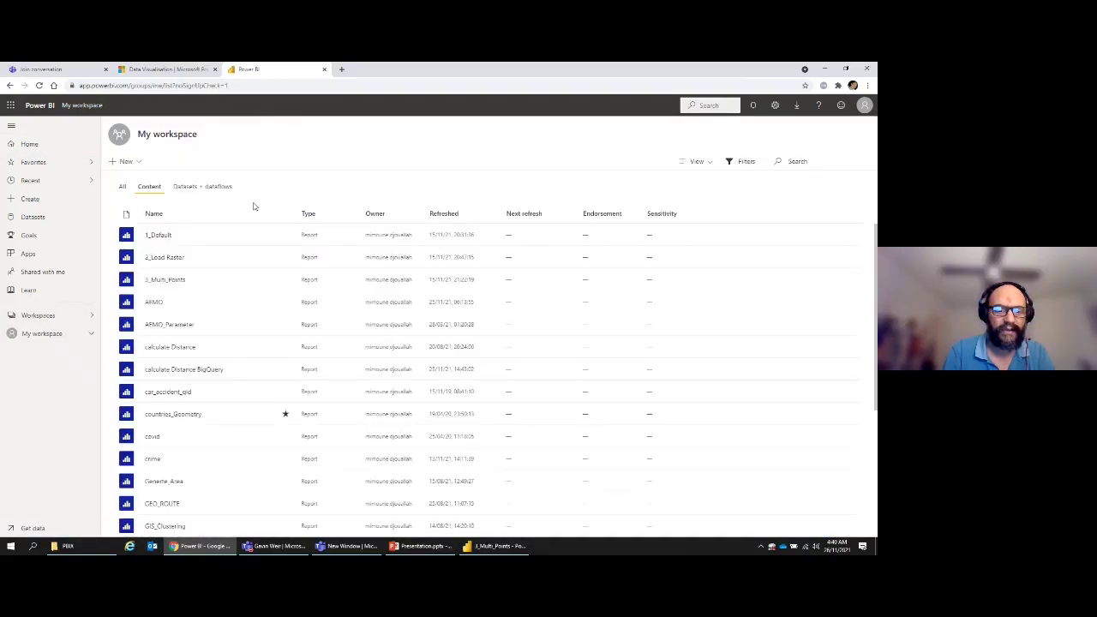
click(813, 166)
text(crim)
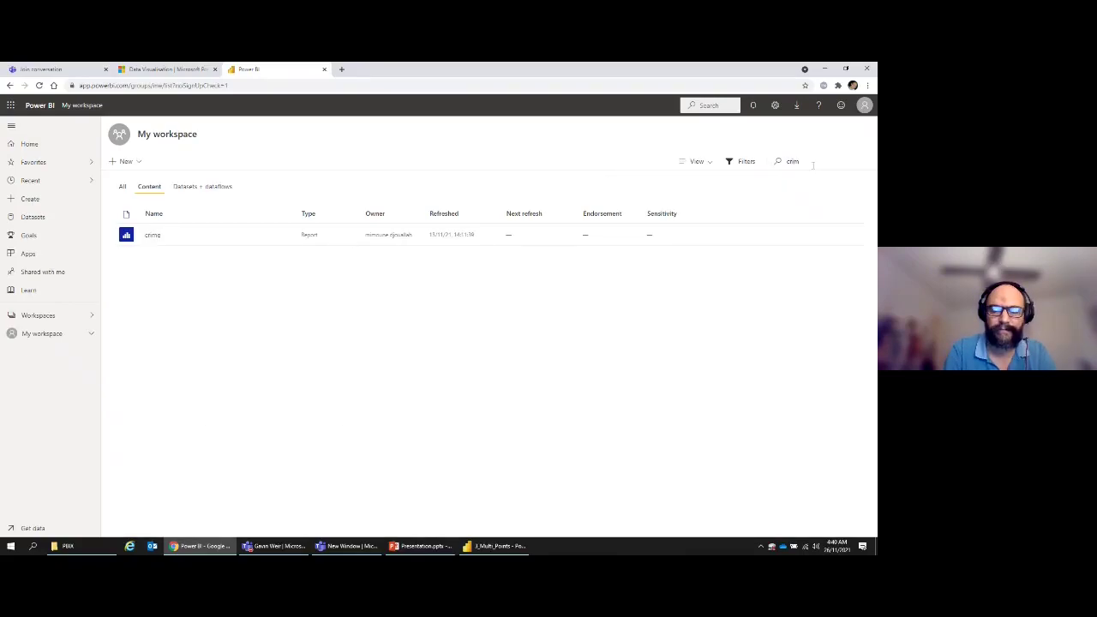
- Open the crime report and zoom the map into downtown Chicago by the lakefront
click(153, 236)
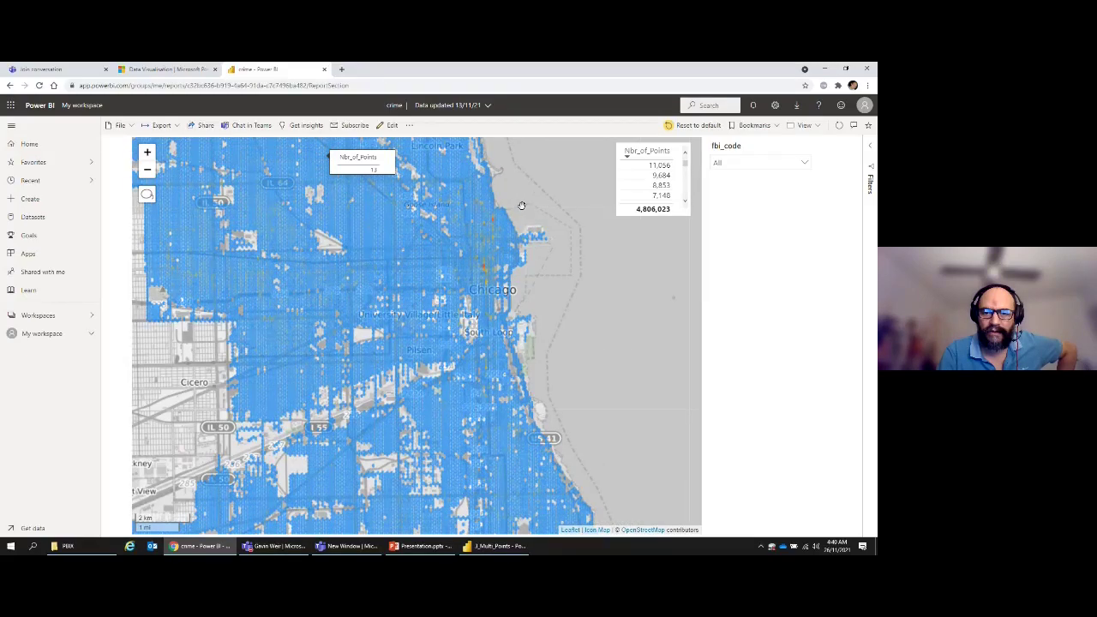
scroll(521, 206, up, 1)
scroll(521, 206, up, 1)
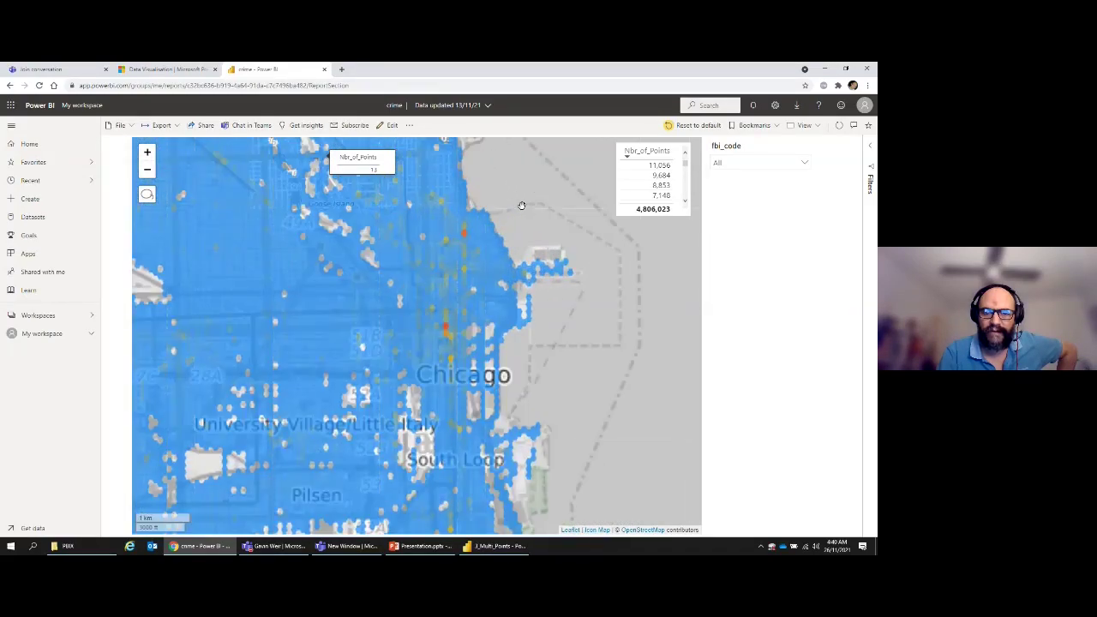
scroll(521, 205, up, 1)
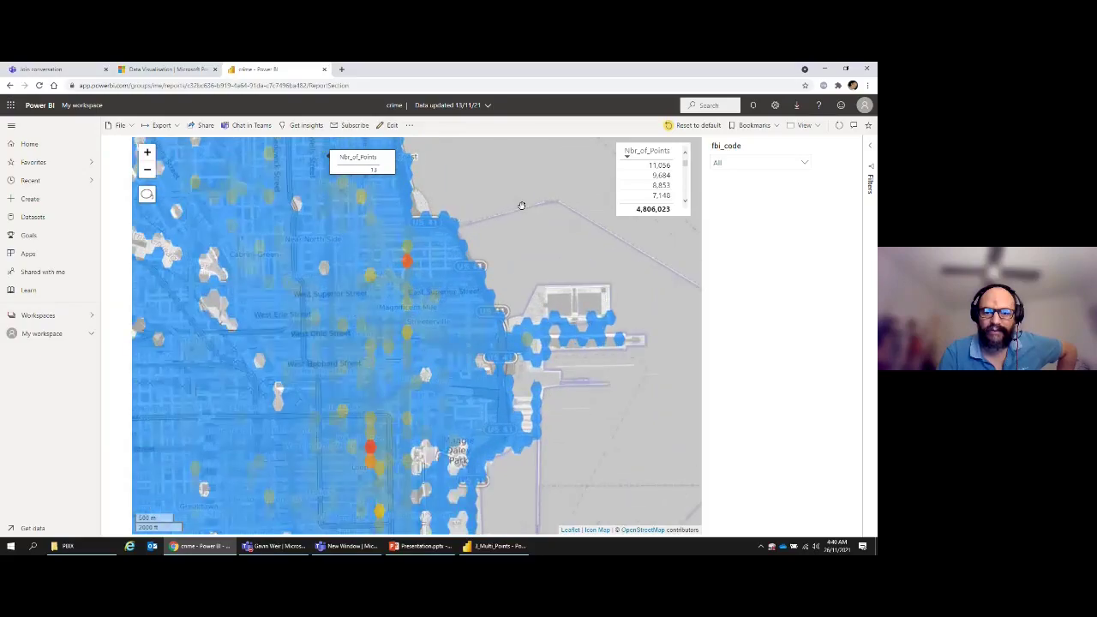
scroll(521, 206, up, 1)
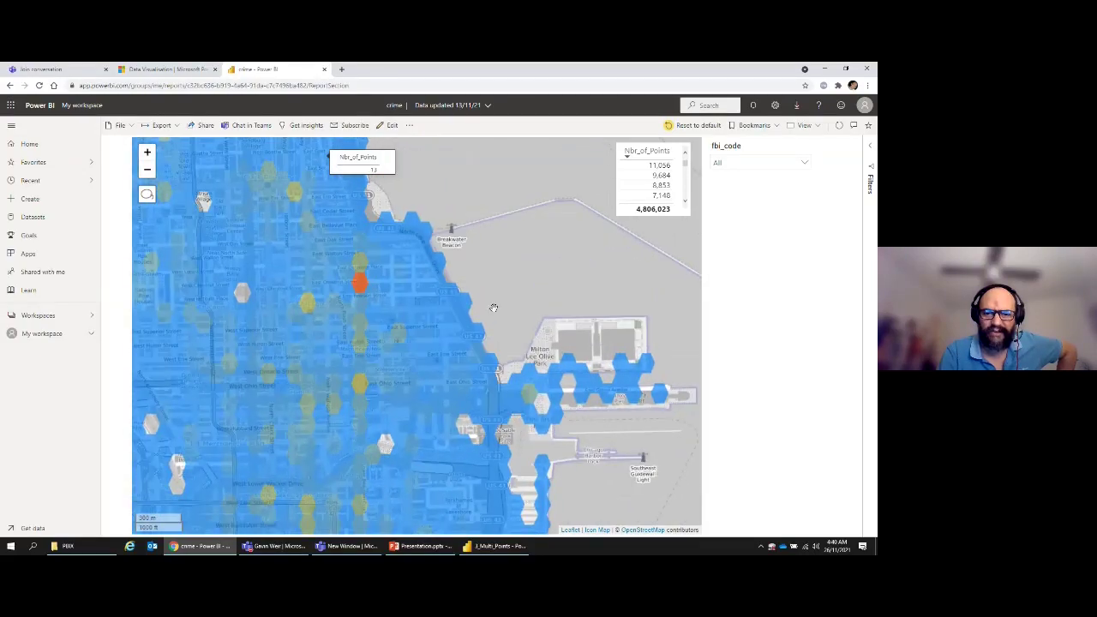
drag(497, 311, 599, 317)
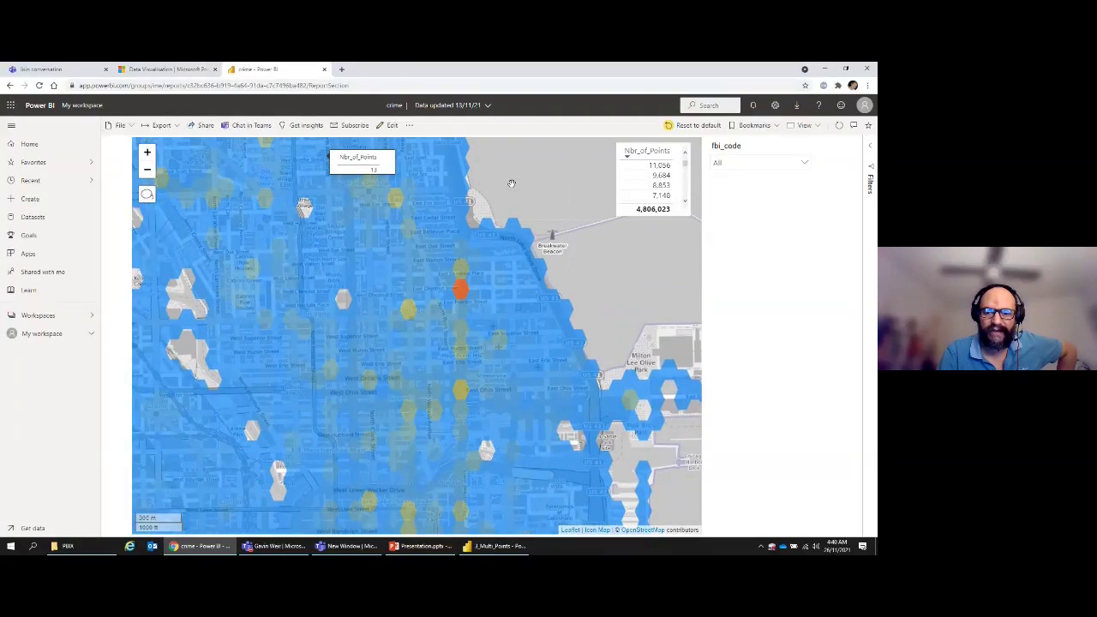
- Select the orange hexagon and drill into its 8,853 individual crime points
mouse_move(460, 292)
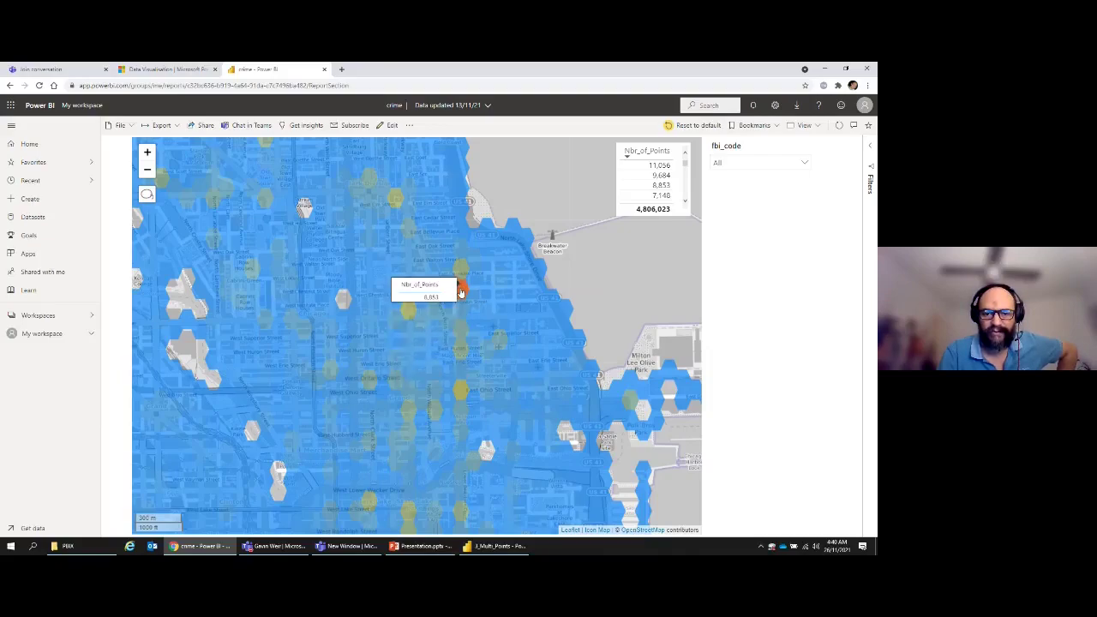
click(460, 292)
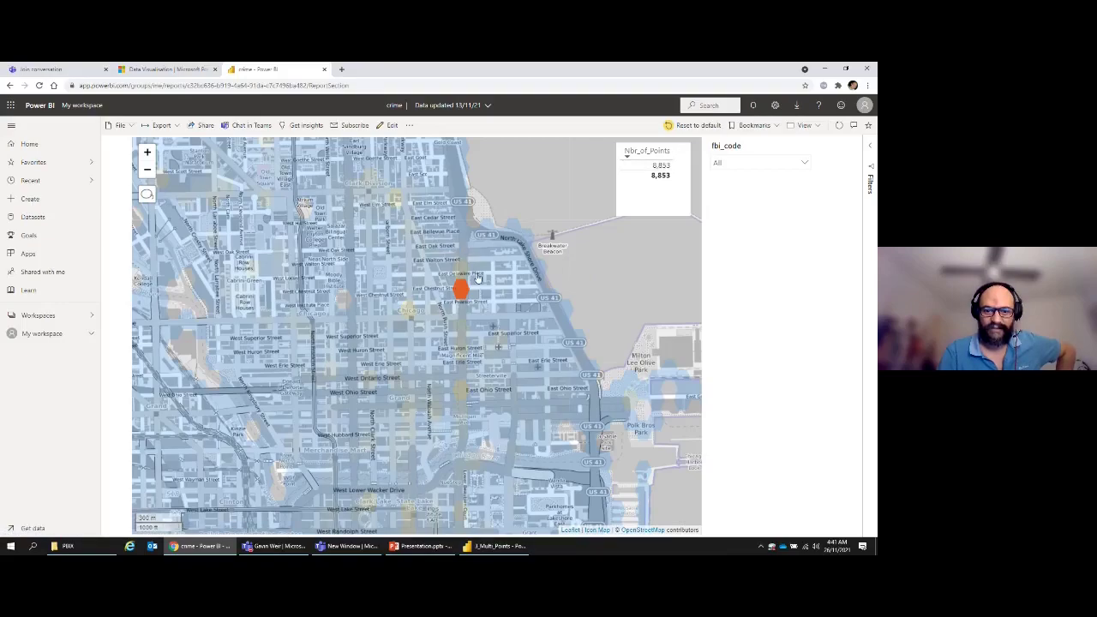
click(662, 167)
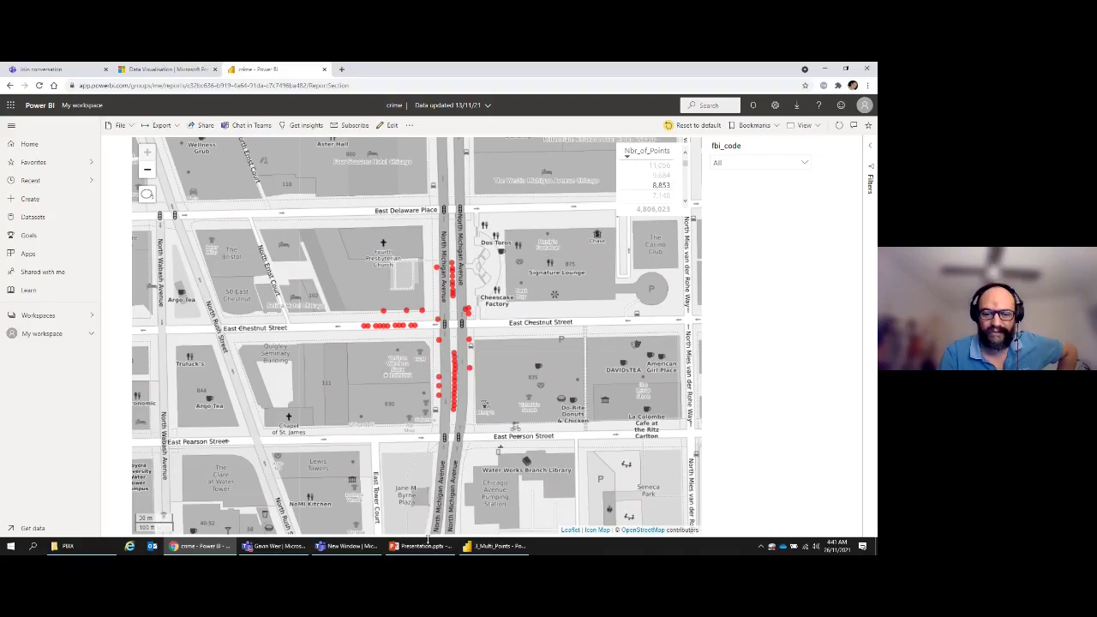
- Show slide 20 on hexagon grid generation and DAX, then search the system for 'qgis'
click(417, 546)
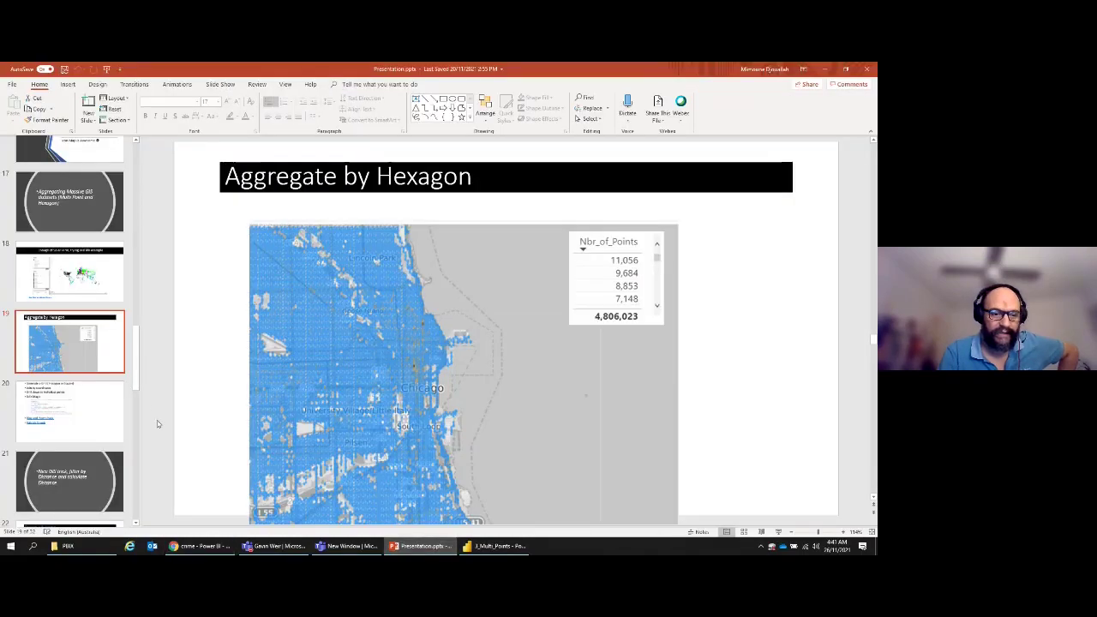
scroll(88, 309, down, 3)
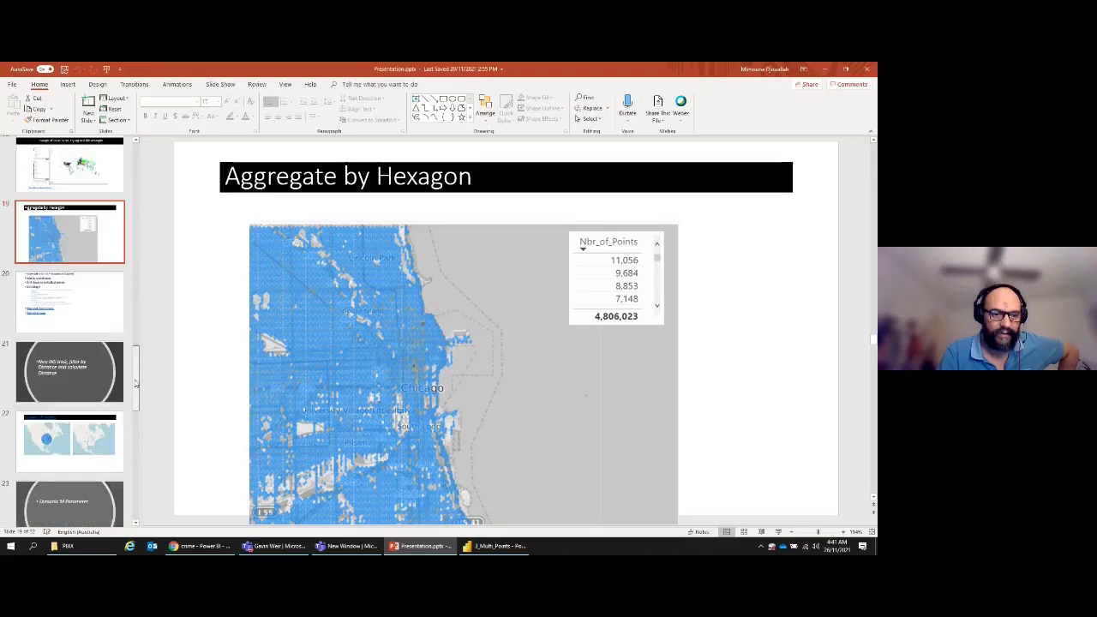
click(87, 297)
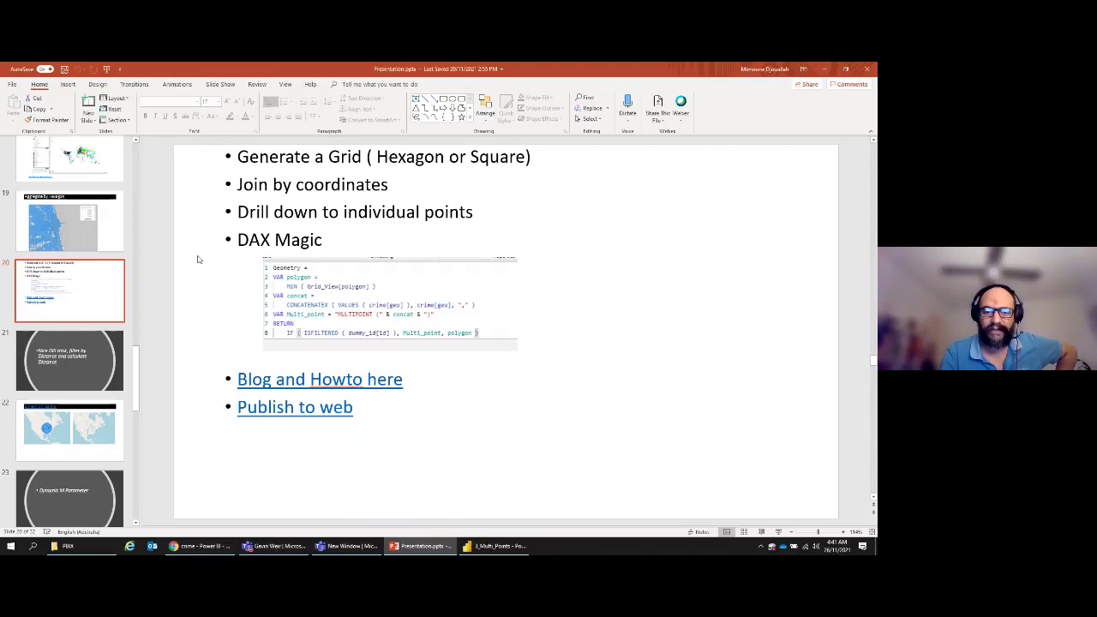
click(34, 546)
text(qgis)
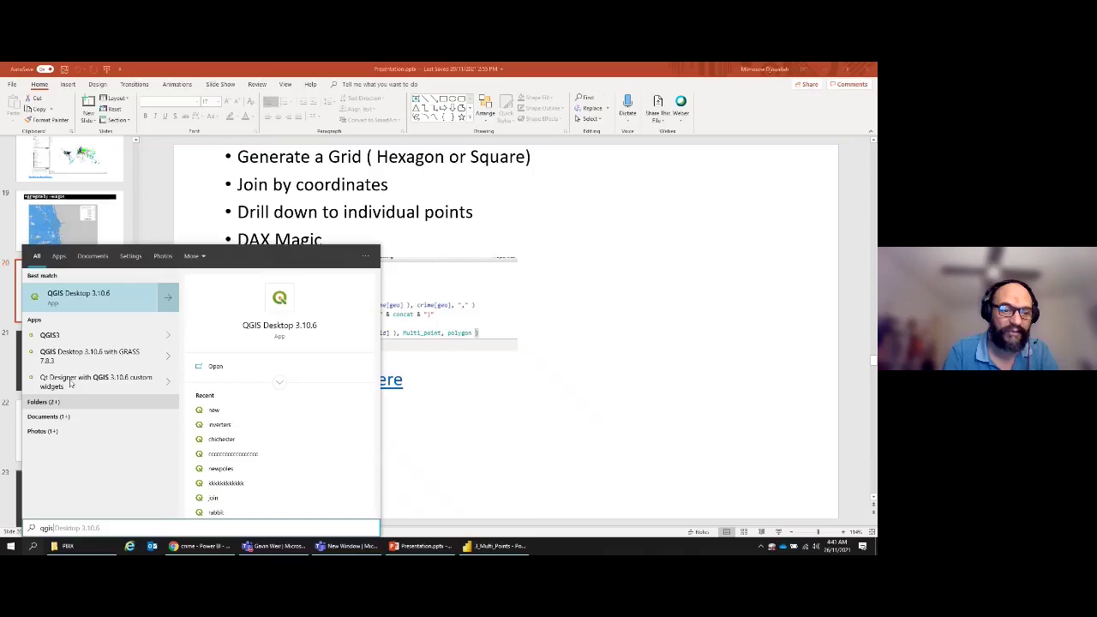
- Launch QGIS Desktop 3.10.6 and open the recent TEST project
click(84, 309)
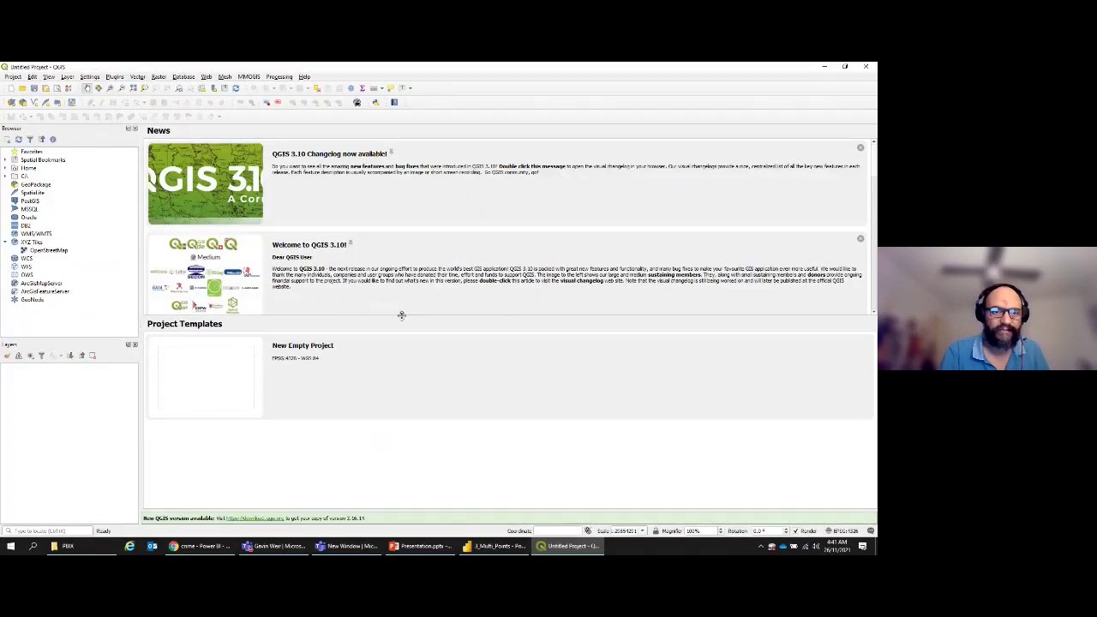
click(13, 76)
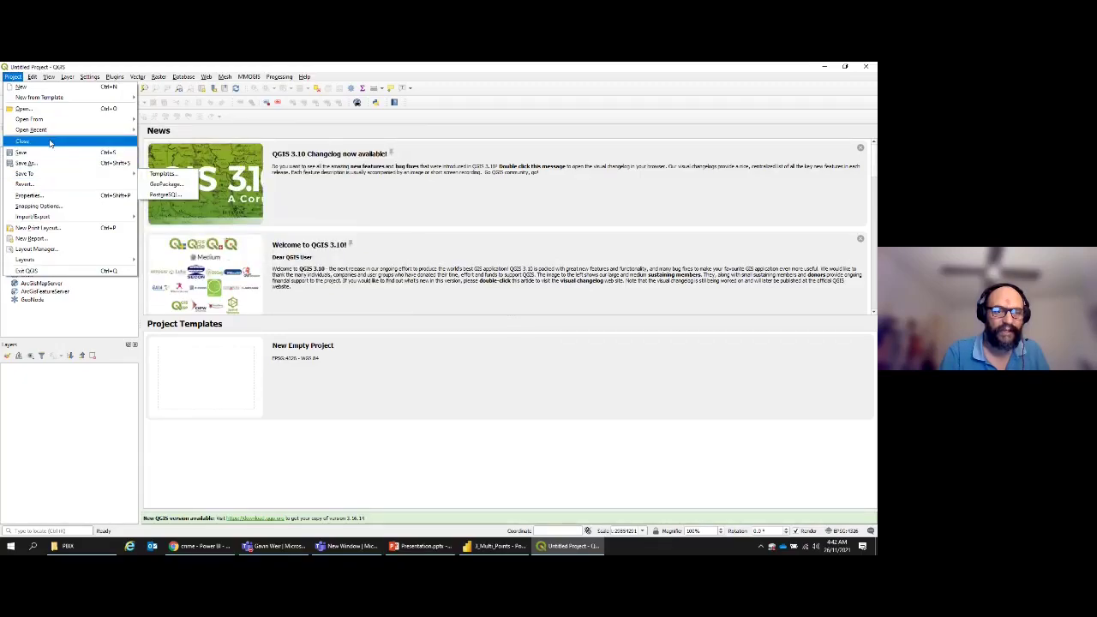
mouse_move(54, 133)
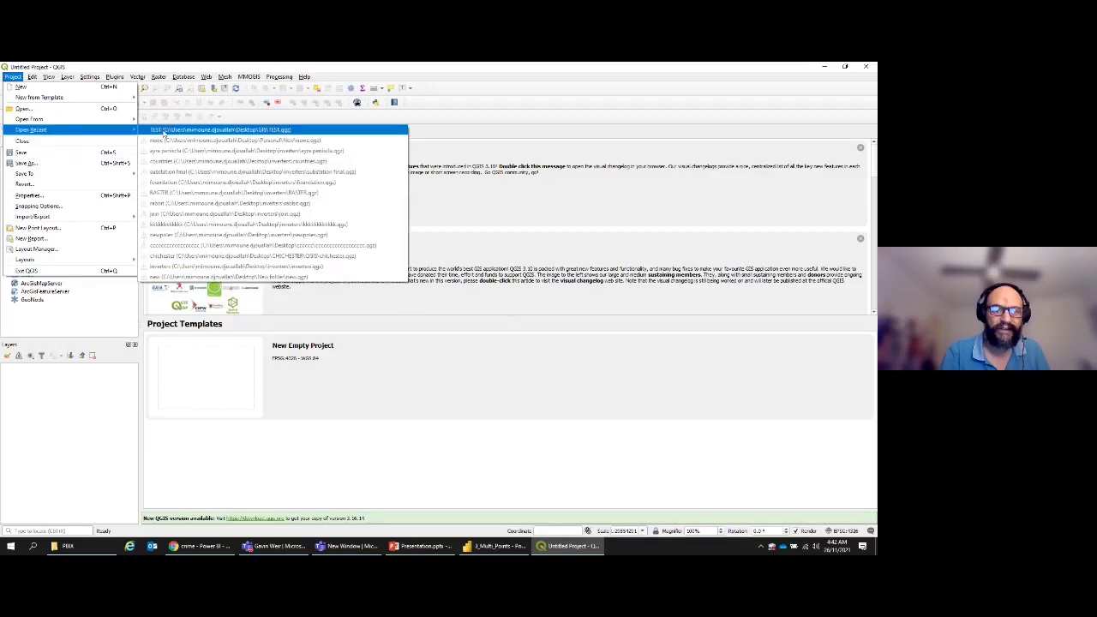
click(206, 130)
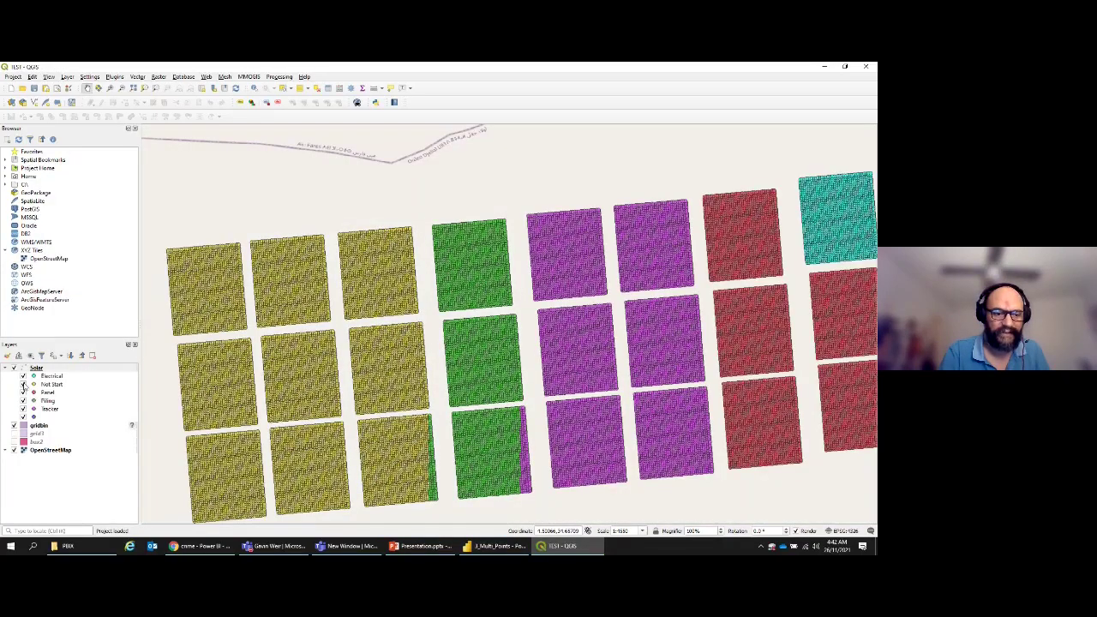
- Hide the Solar layer group and zoom the map out to the whole world
click(14, 368)
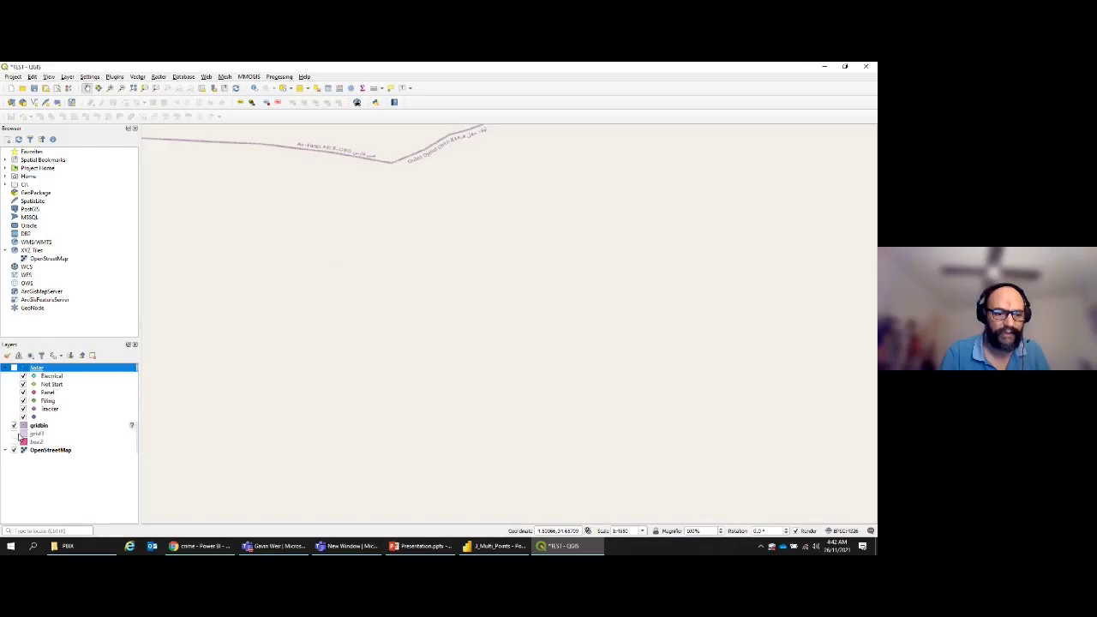
click(122, 89)
click(375, 273)
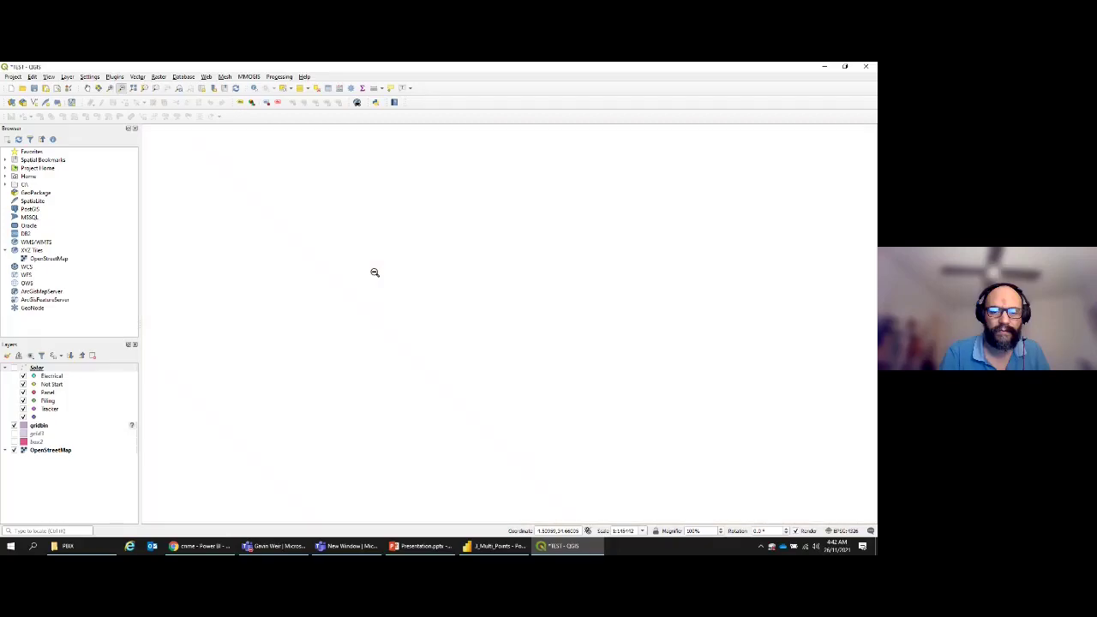
scroll(375, 272, down, 5)
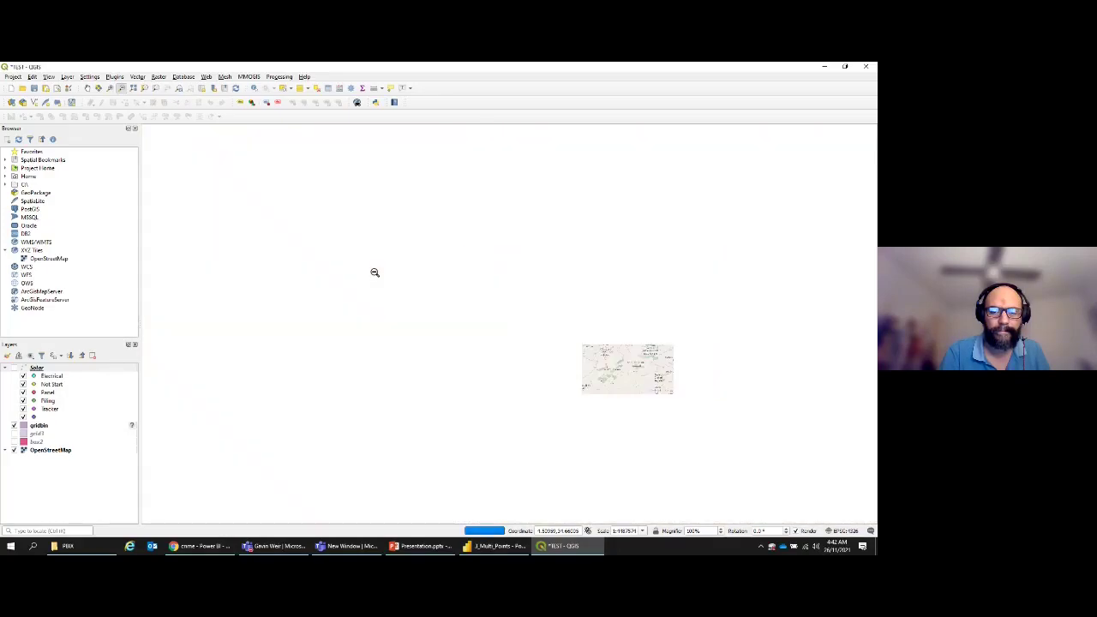
scroll(375, 273, down, 2)
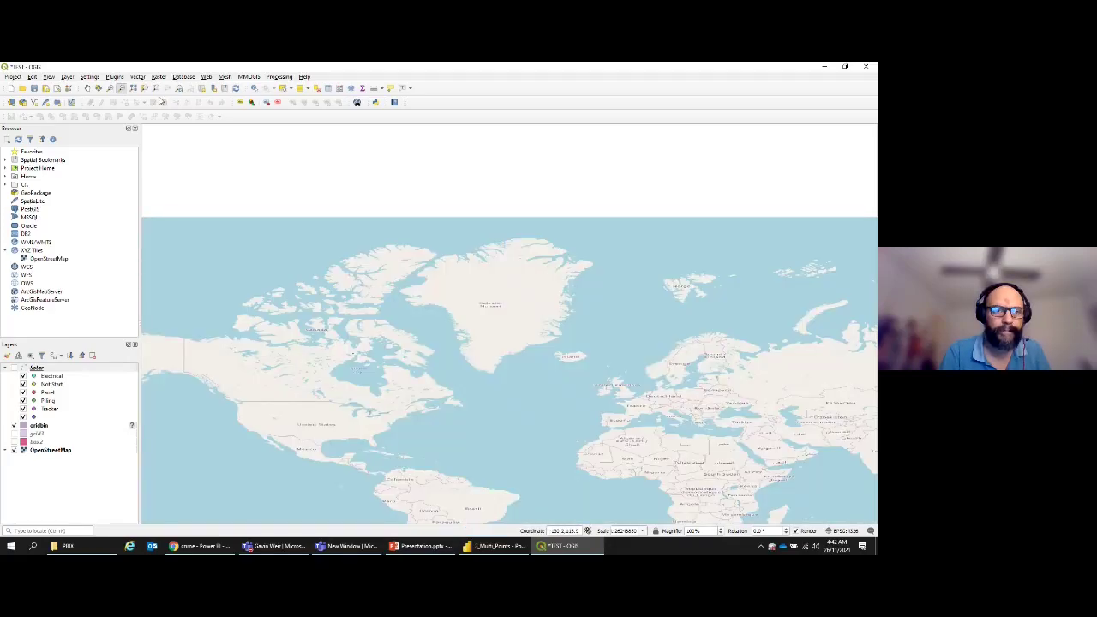
- Box-zoom and pan from the Americas down to the hexagon grid edge near Montclare, Chicago
click(110, 88)
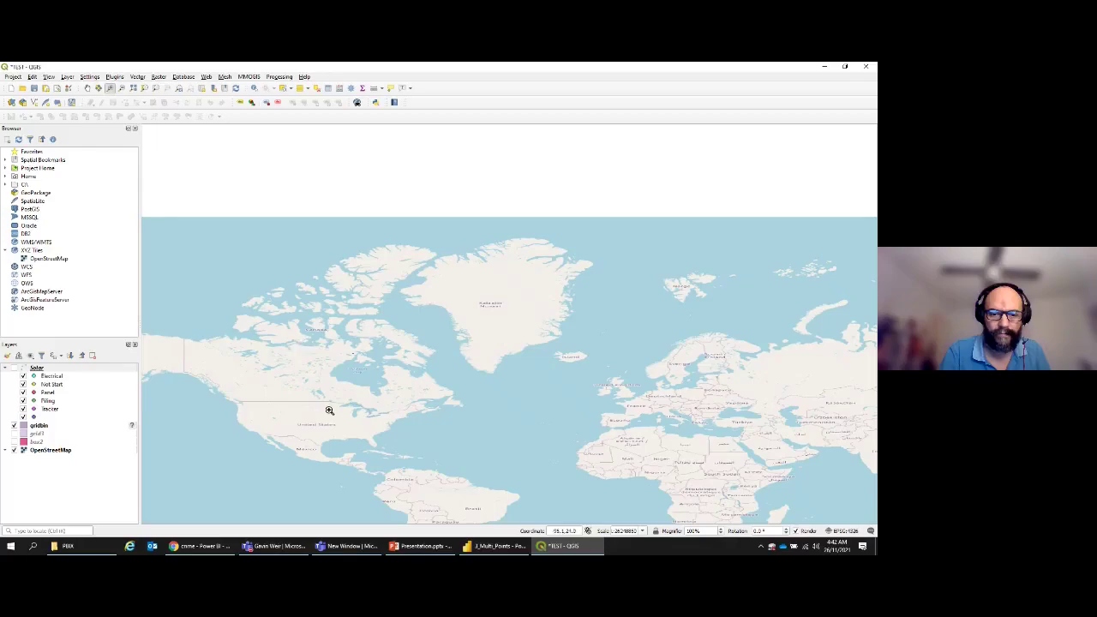
drag(324, 398, 426, 473)
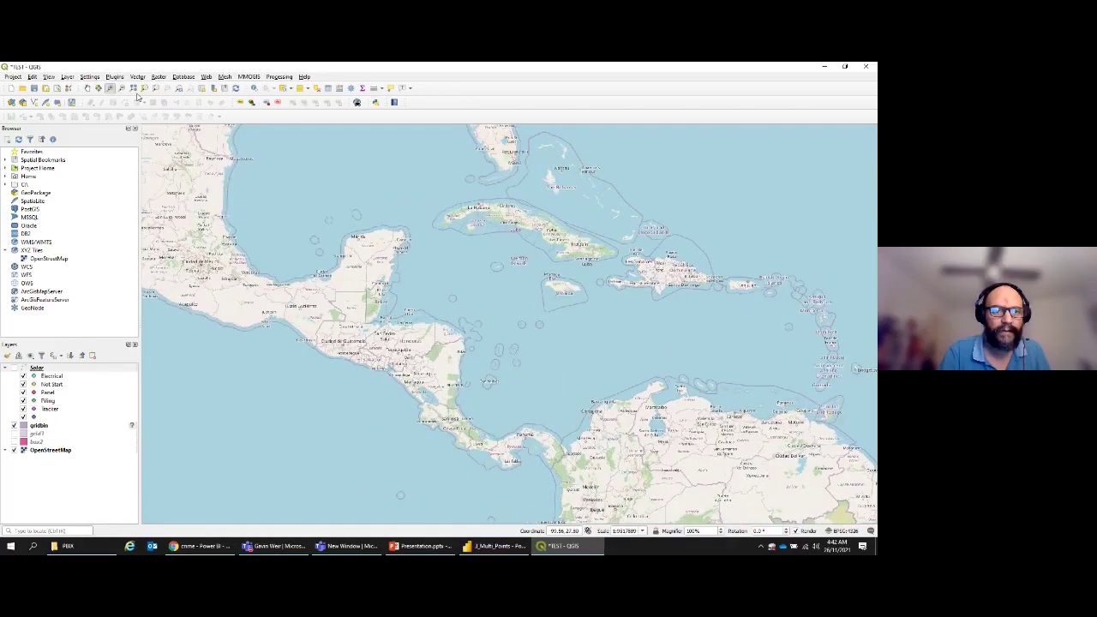
click(88, 89)
drag(280, 189, 592, 429)
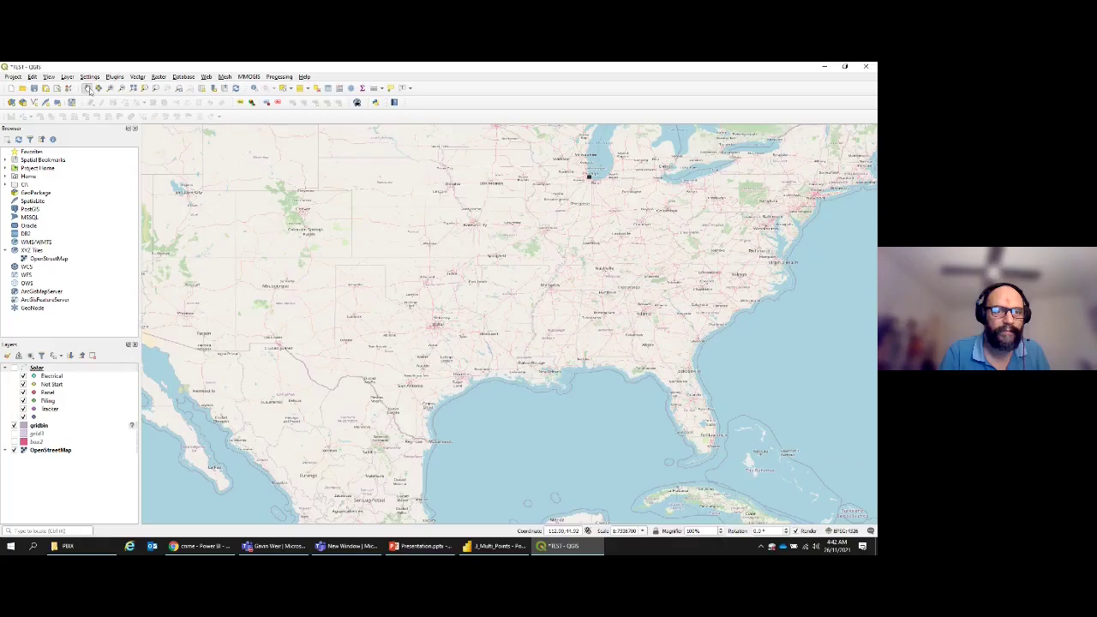
click(110, 88)
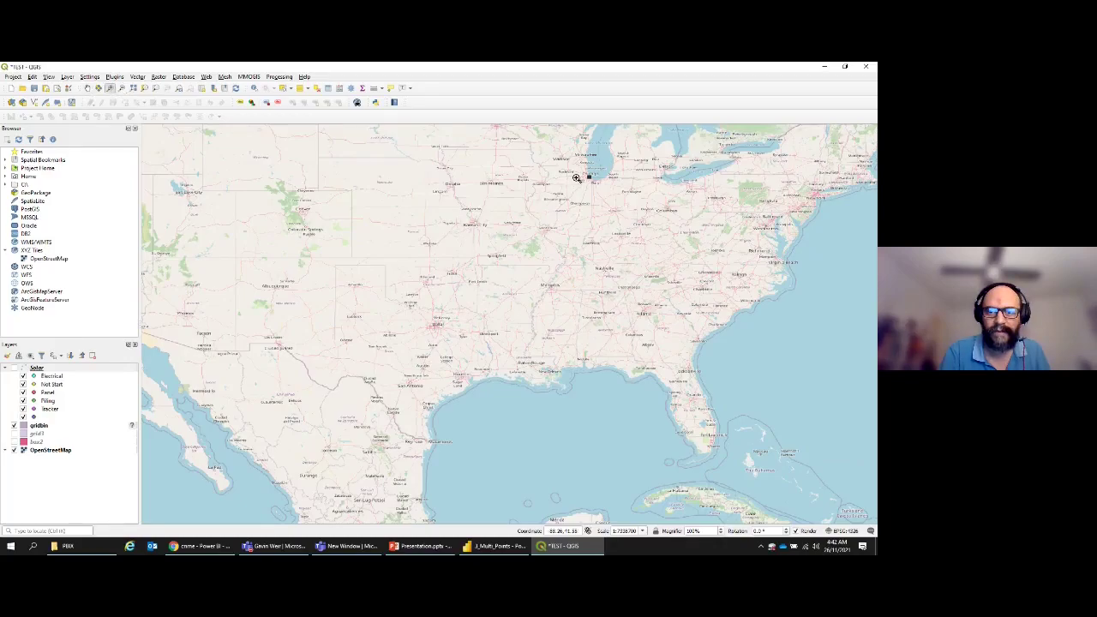
drag(574, 158, 606, 195)
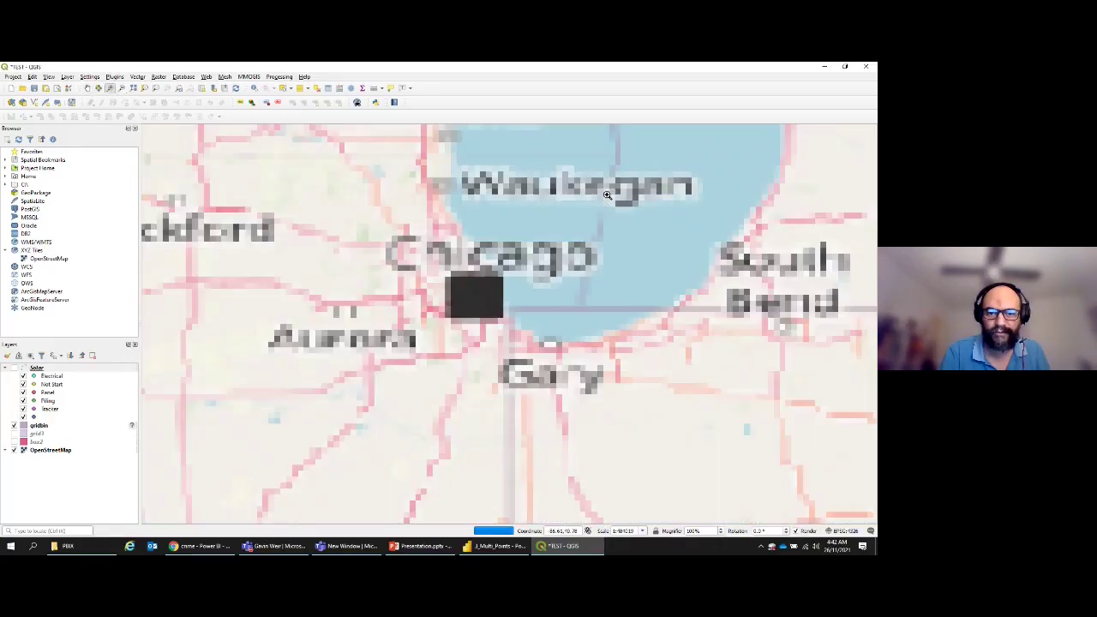
drag(429, 251, 510, 314)
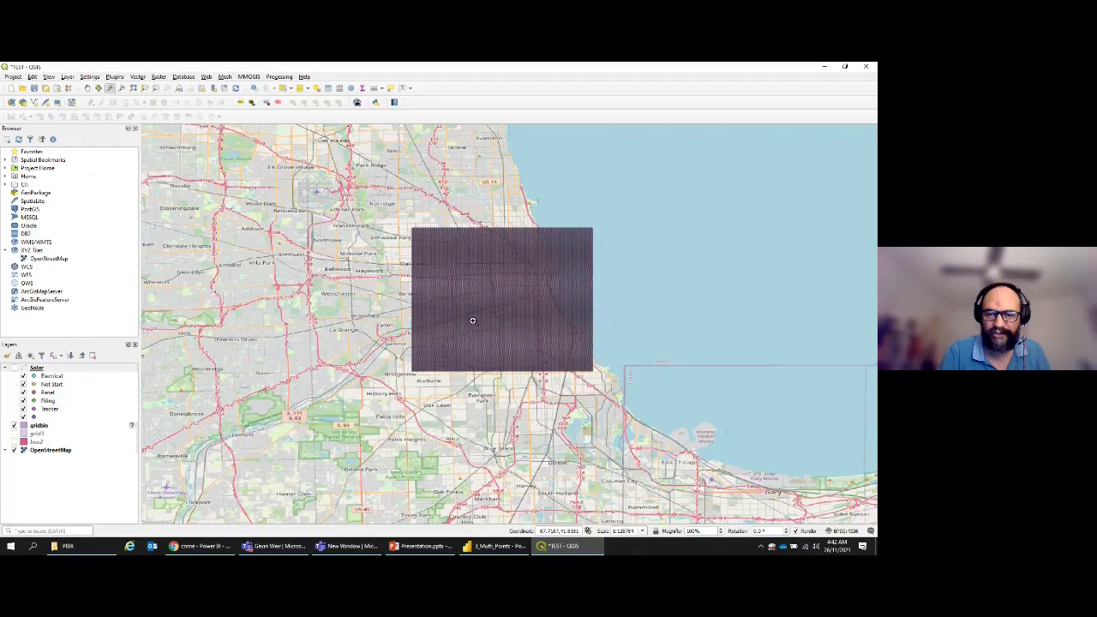
drag(399, 209, 463, 293)
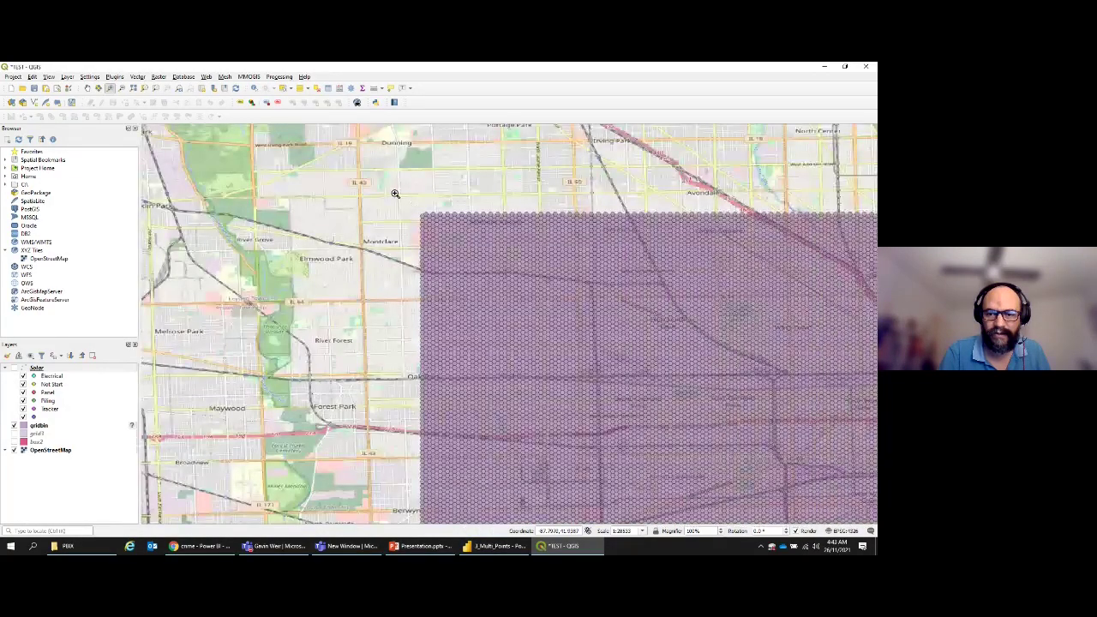
drag(394, 194, 465, 291)
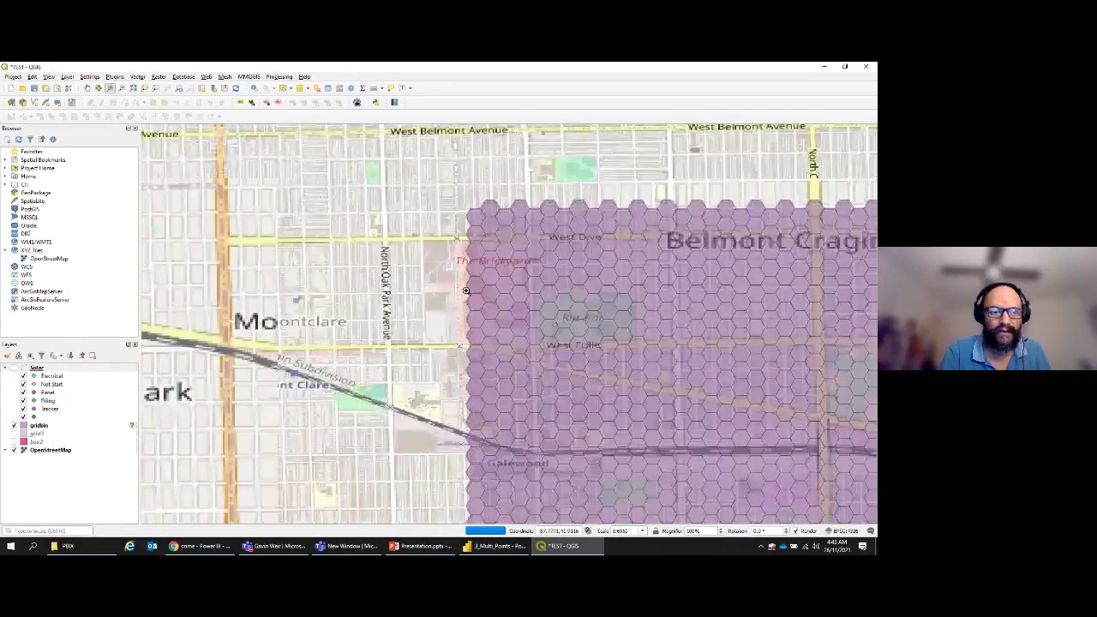
click(249, 76)
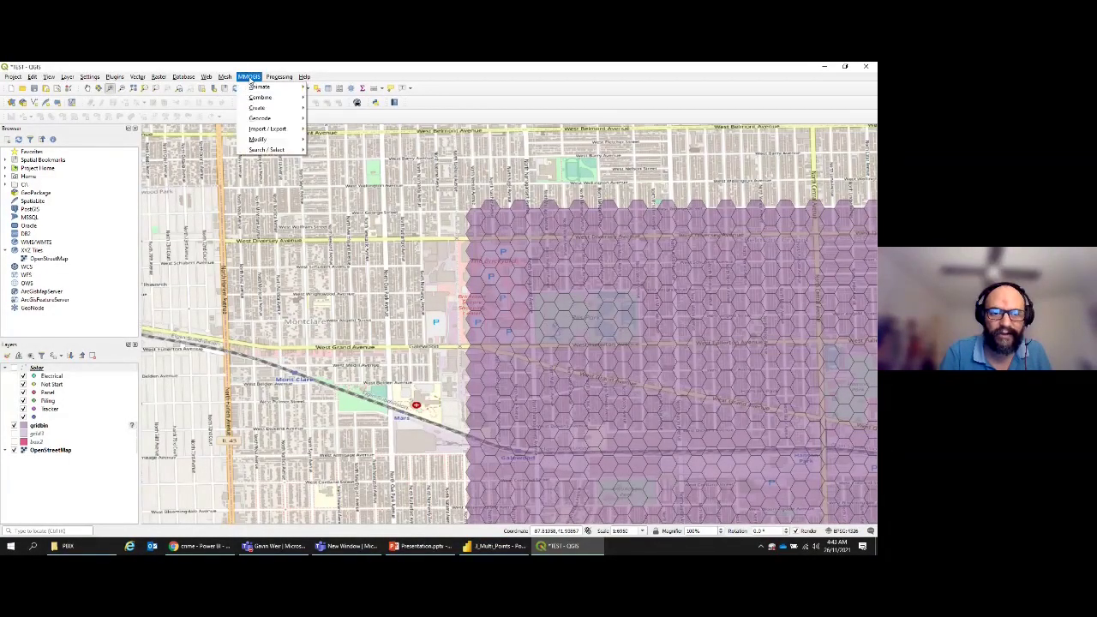
mouse_move(276, 109)
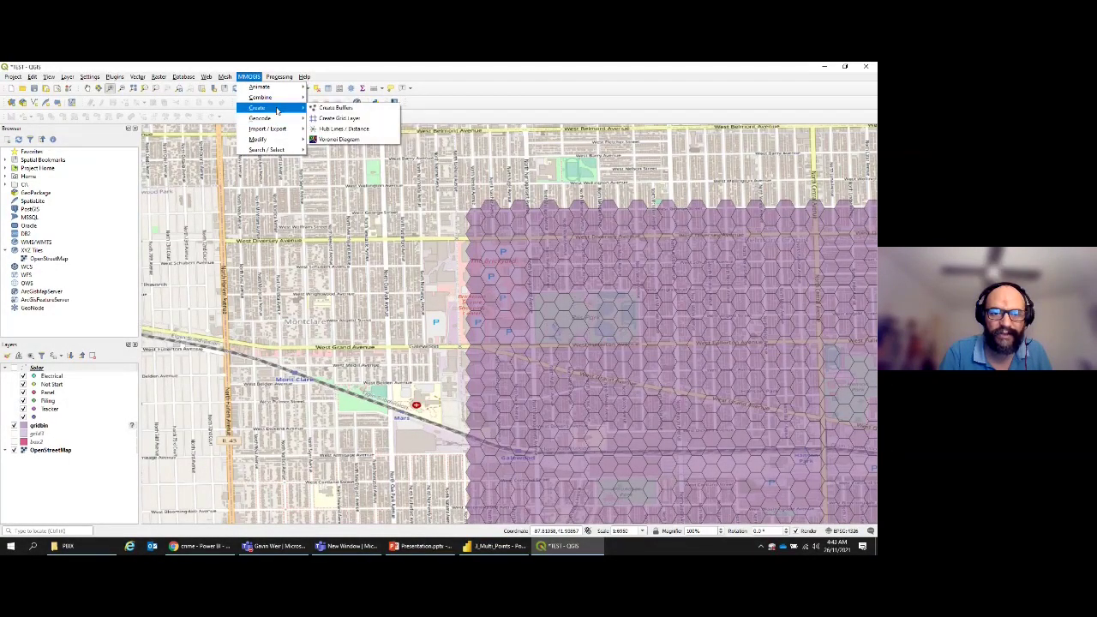
click(340, 118)
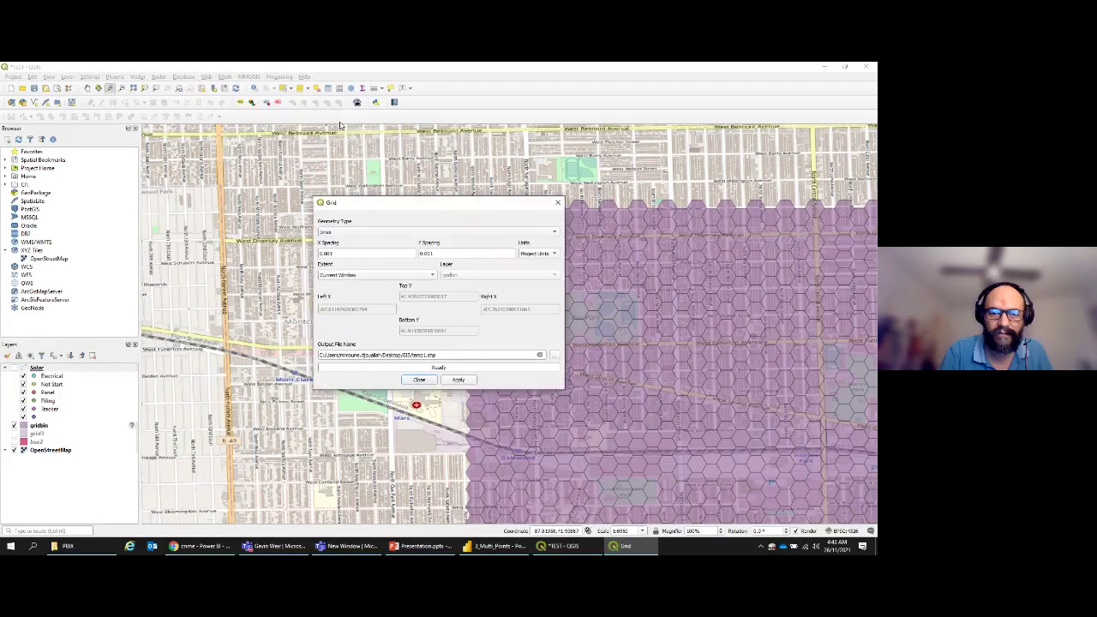
click(348, 234)
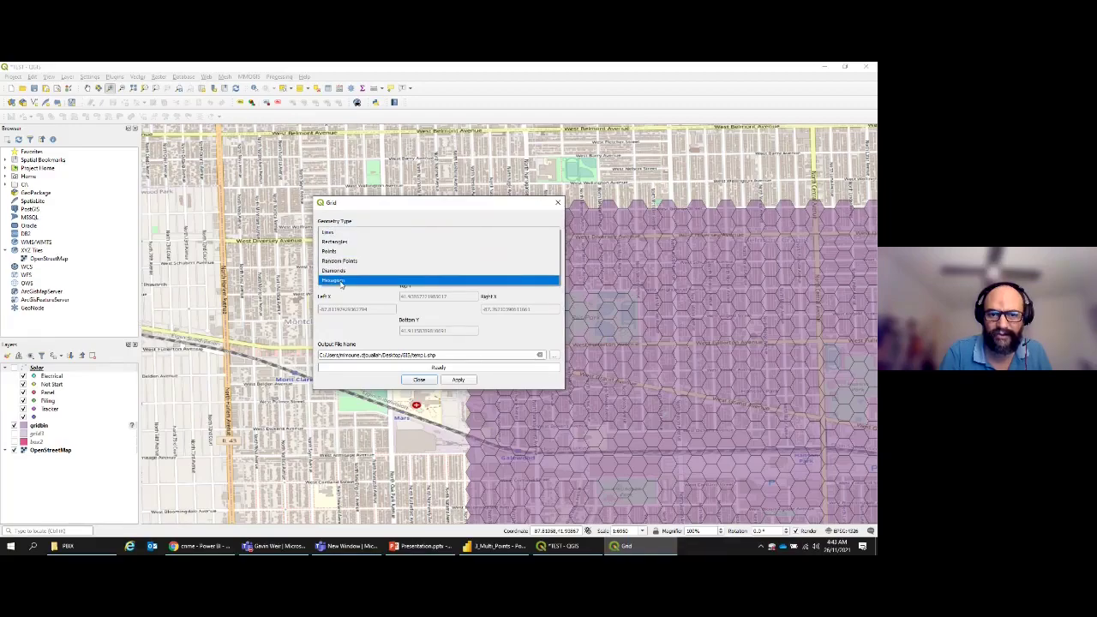
key(Return)
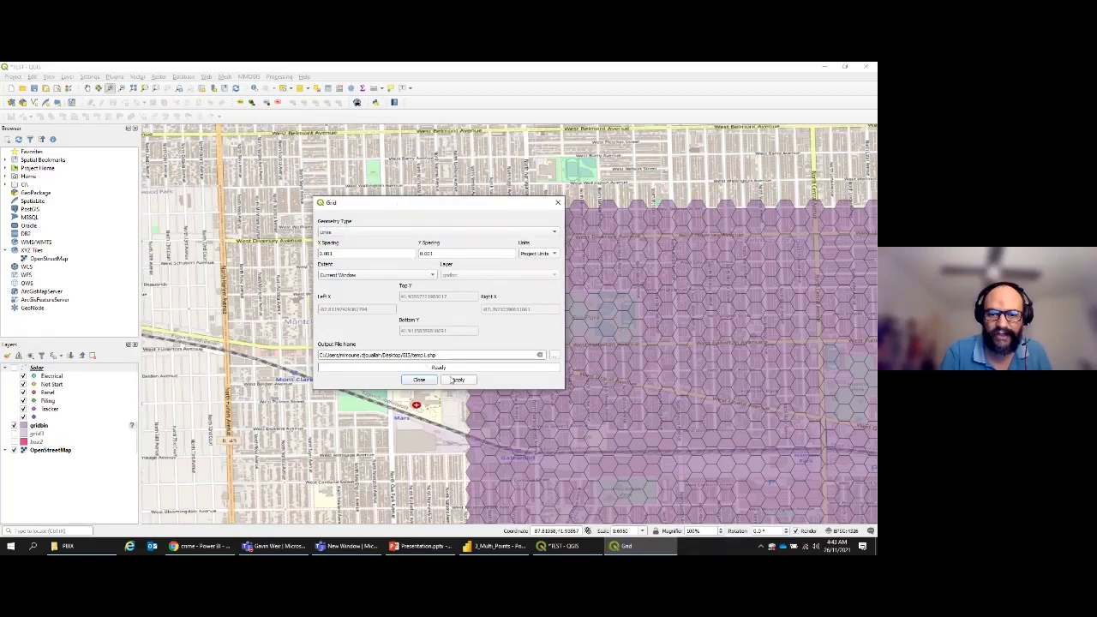
click(419, 380)
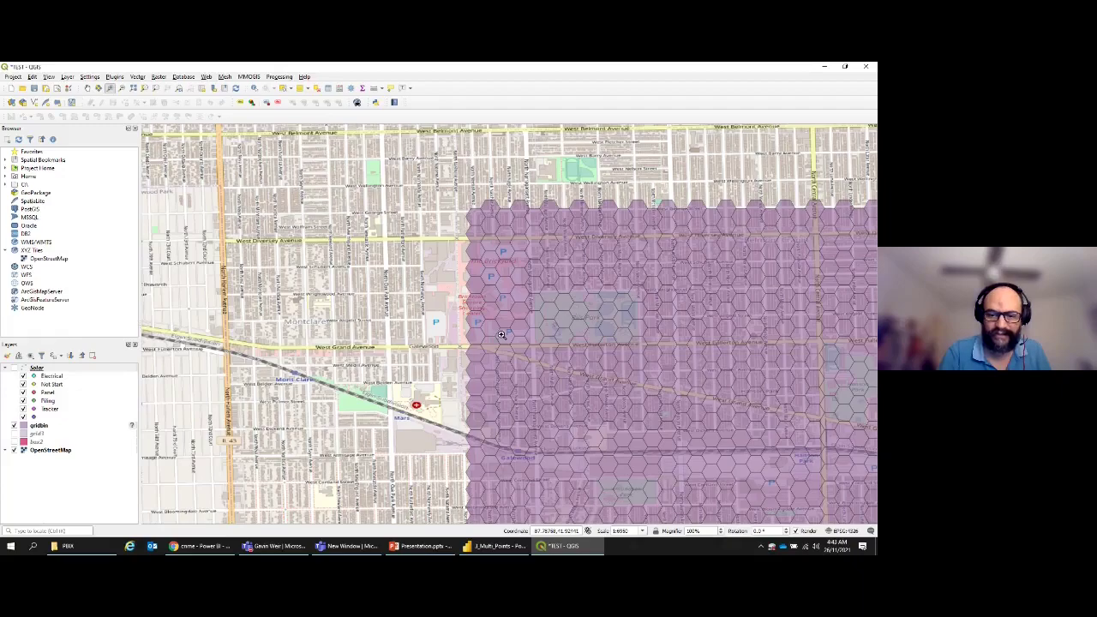
- Pan the map left and up so the gridbin hexagons over Belmont Cragin fill the view
mouse_move(410, 551)
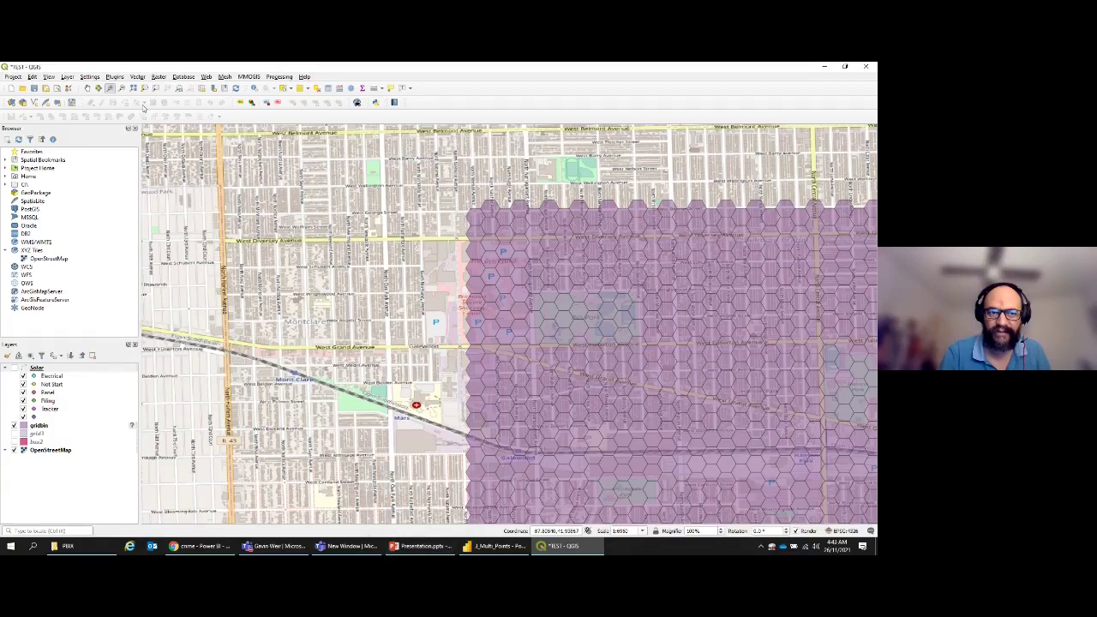
click(86, 88)
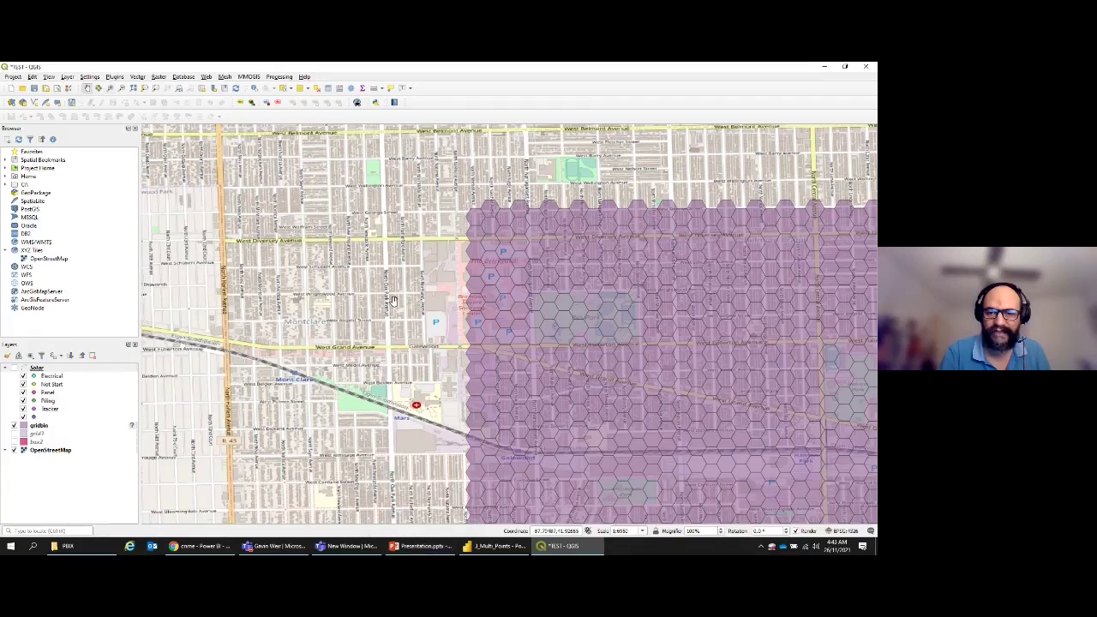
drag(393, 300, 185, 260)
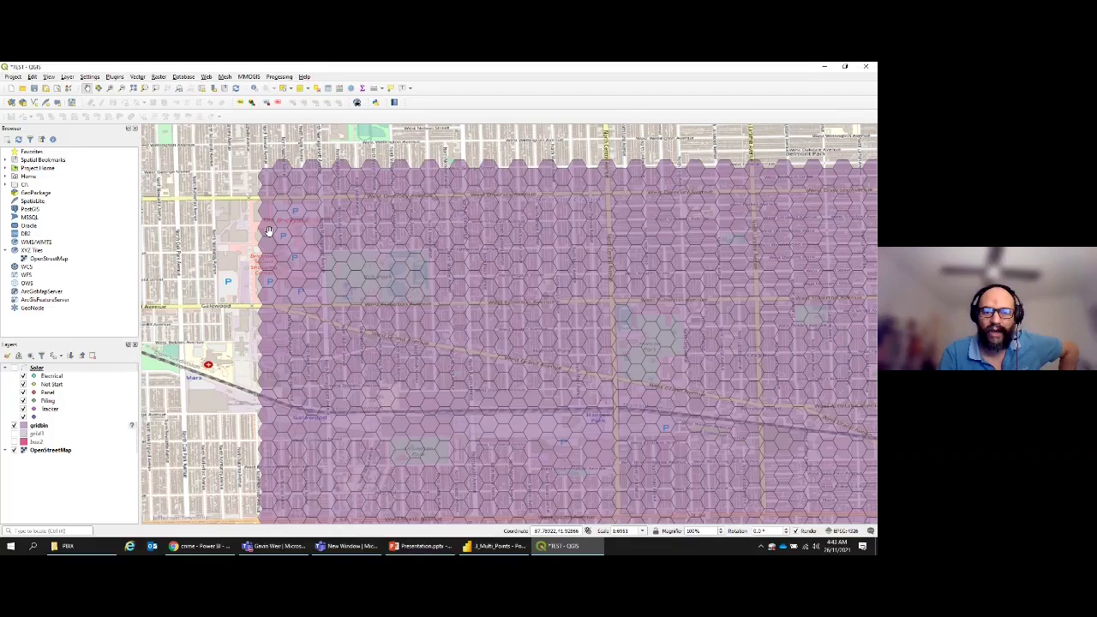
click(486, 549)
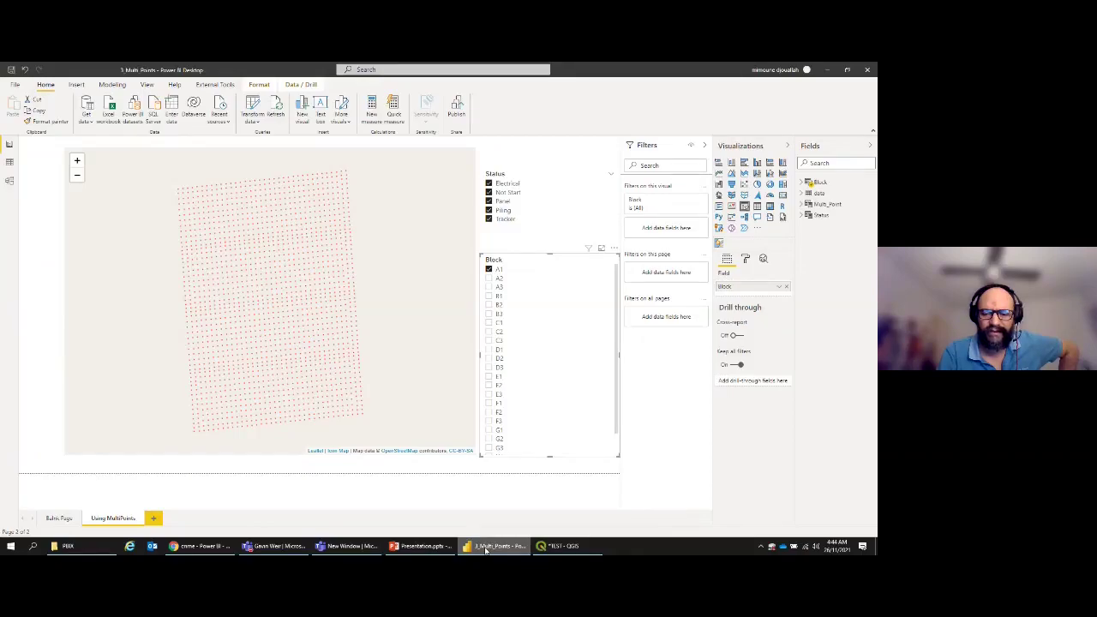
- Switch from the multi-point block report back to the QGIS hexagon grid map
click(486, 549)
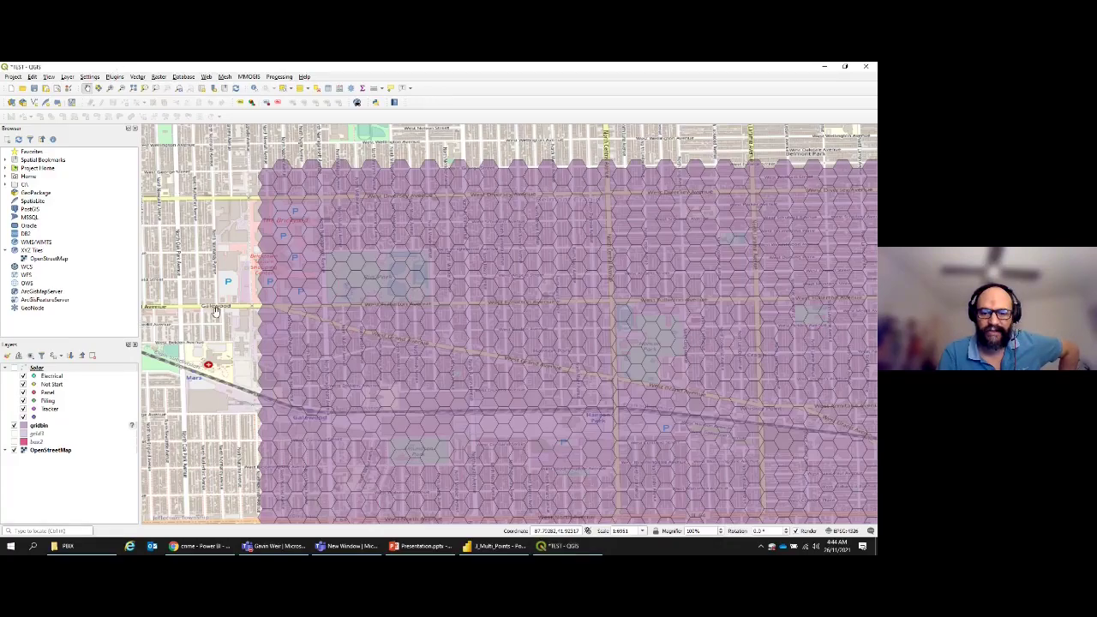
- Bring up slide 20 with grid generation, joining by coordinates and DAX Magic
click(412, 547)
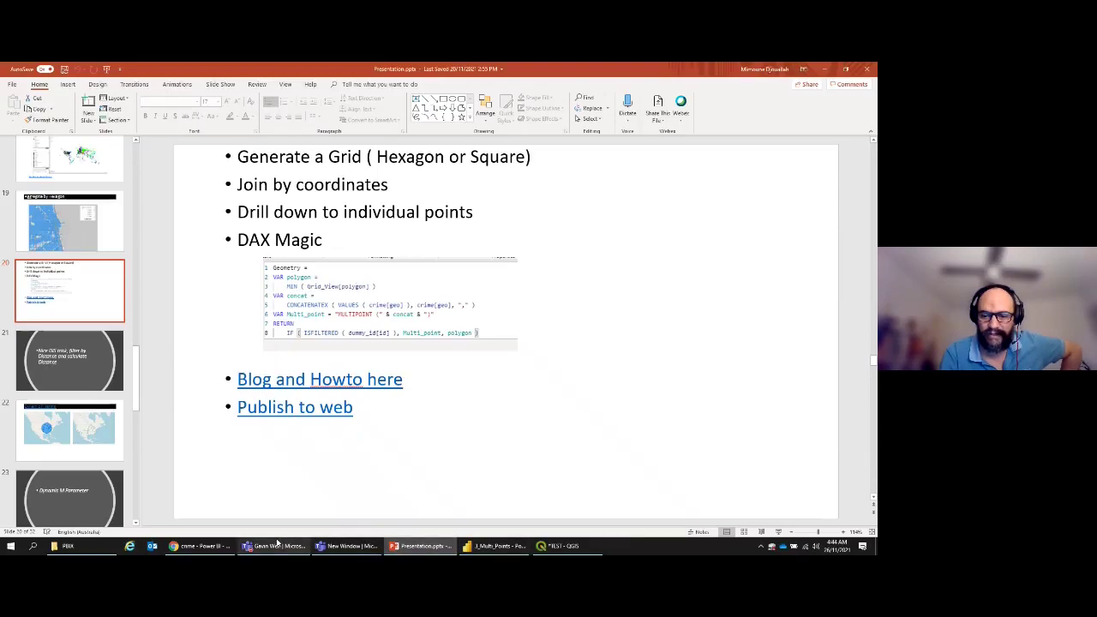
click(196, 547)
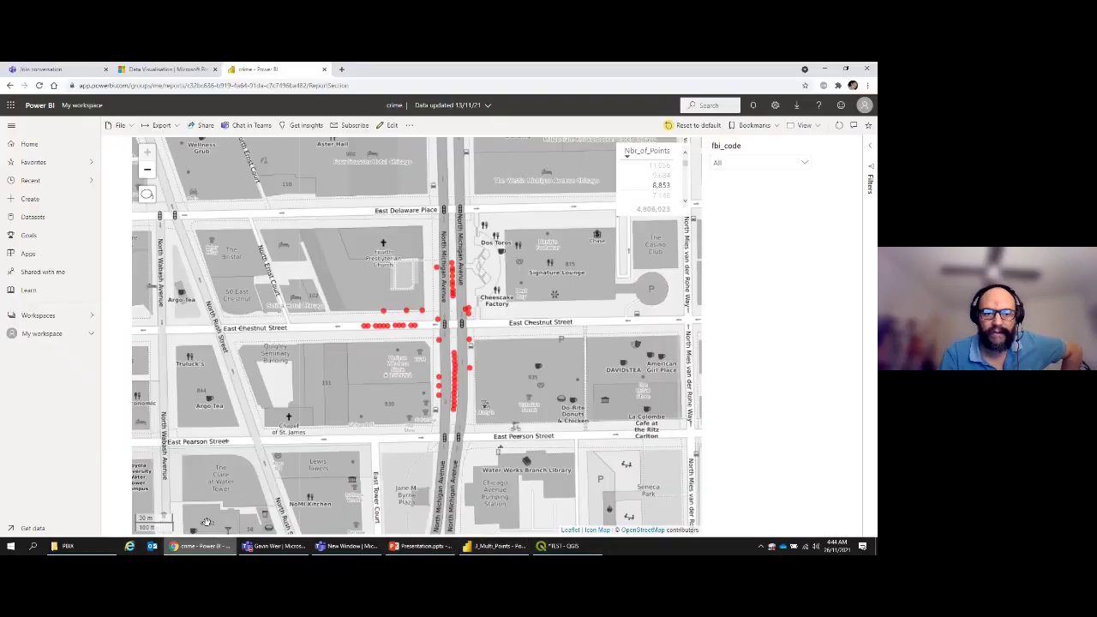
- Zoom out the crime report map and reset the report to its default full-Chicago view
click(146, 171)
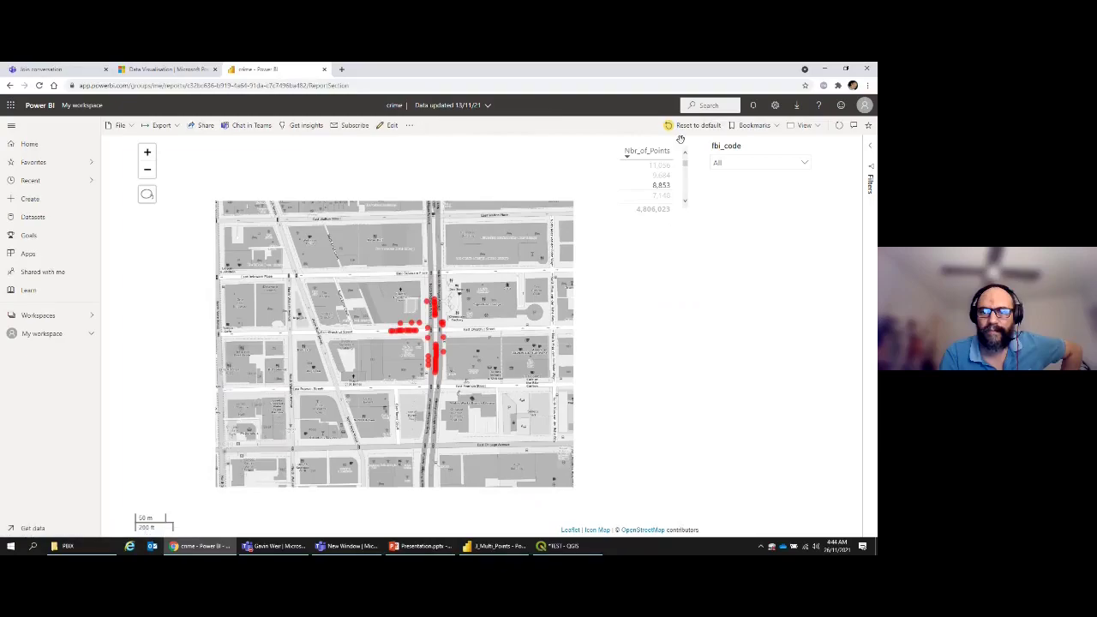
click(693, 125)
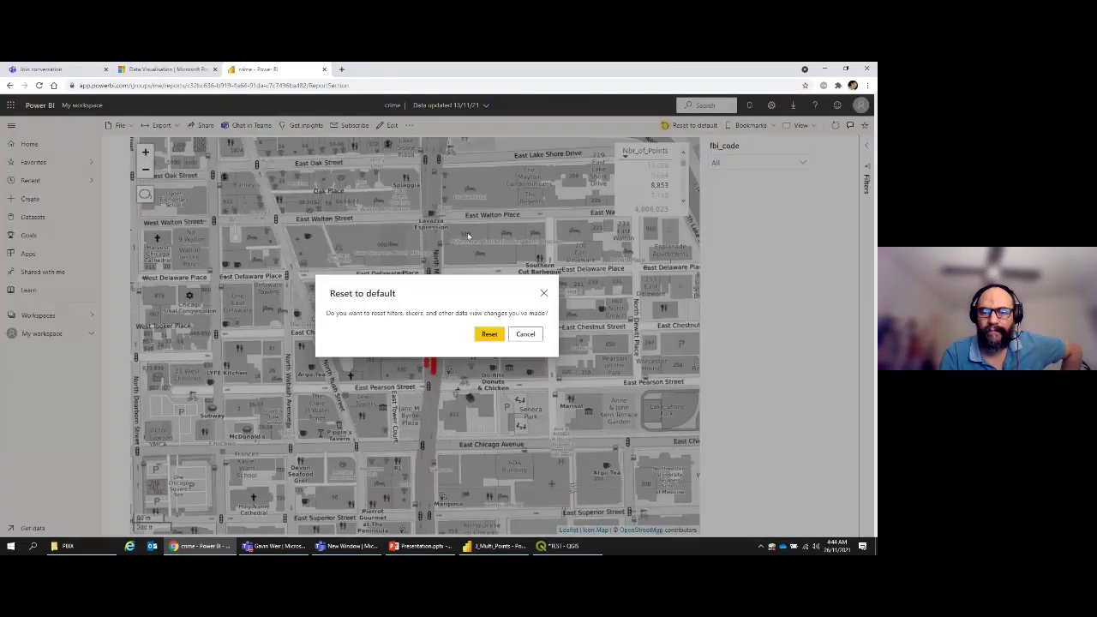
click(489, 335)
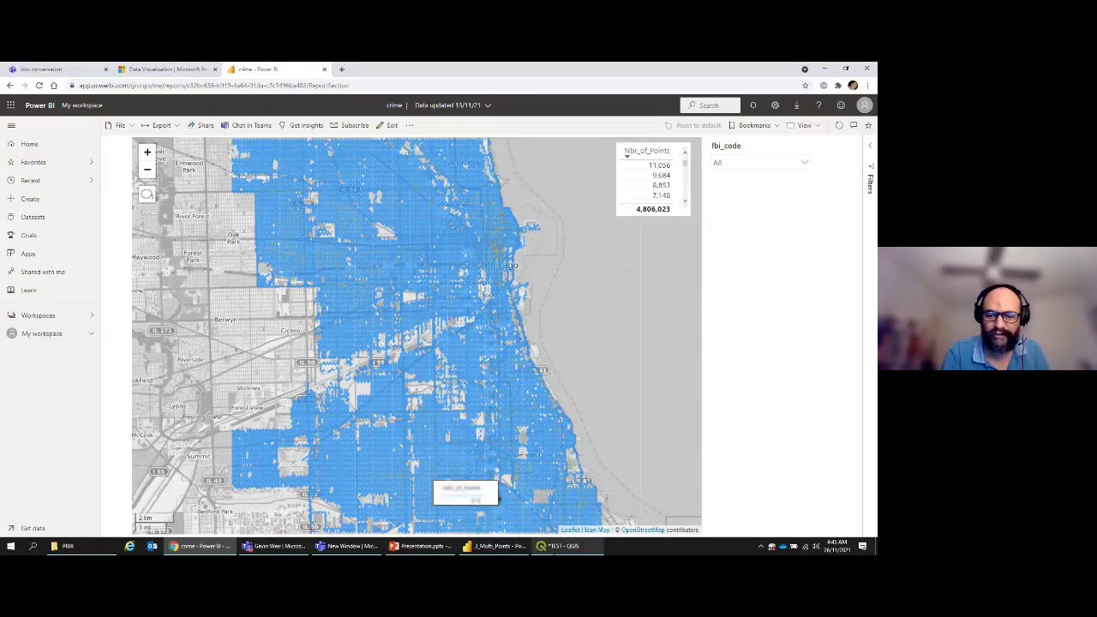
click(424, 547)
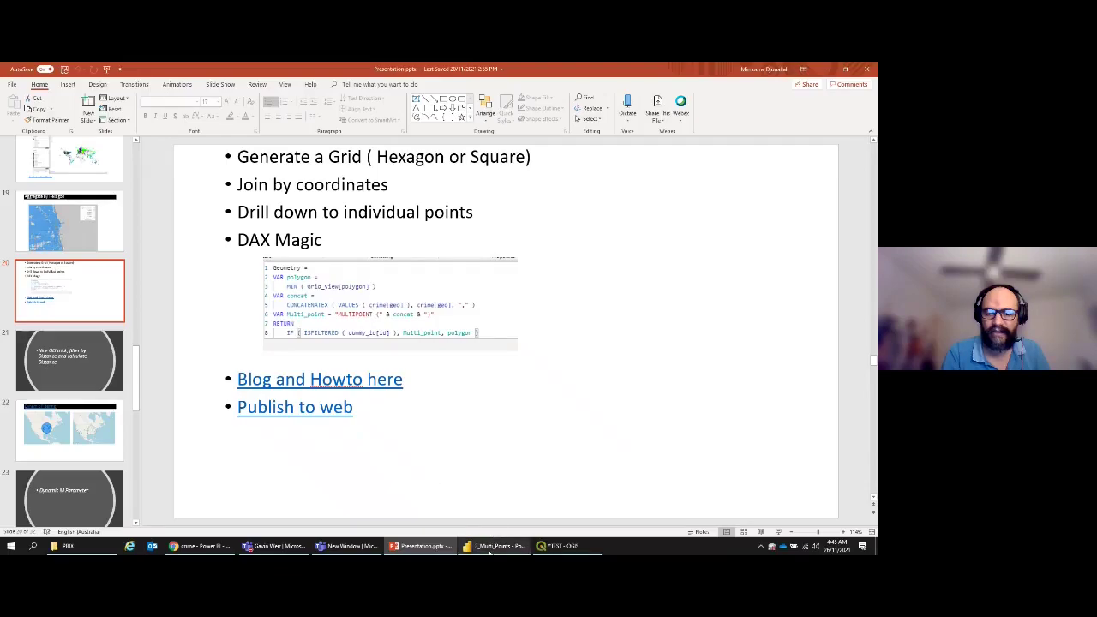
- Advance via slide 21 to the Dynamic Filtering slide and open its 'Filtering by Dynamic Distance in PowerBI' blog post
mouse_move(485, 549)
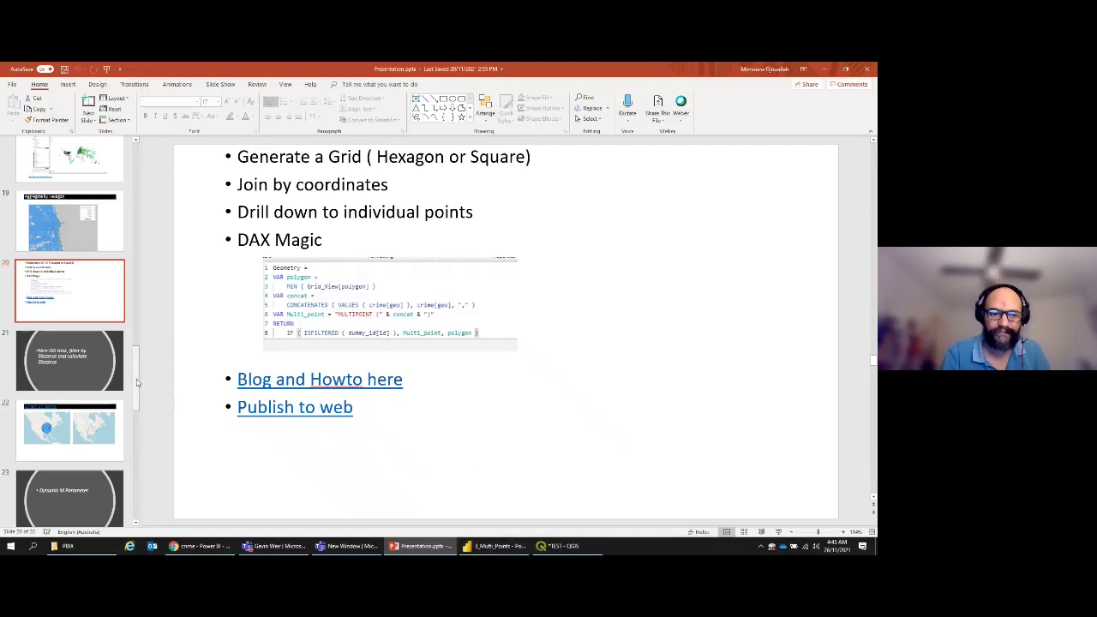
click(78, 364)
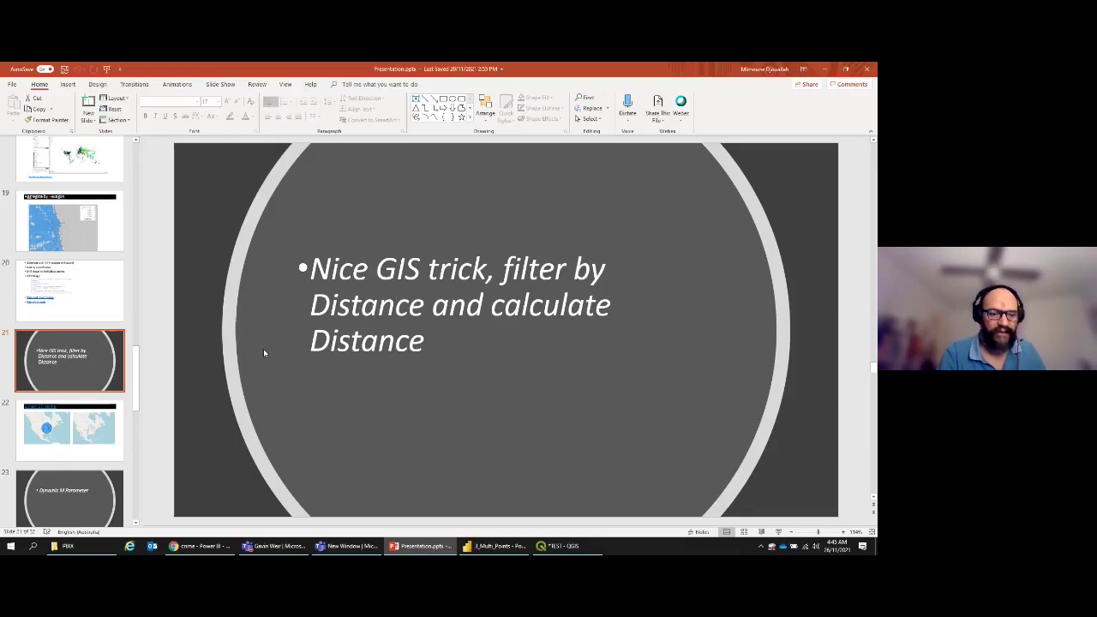
scroll(137, 385, down, 1)
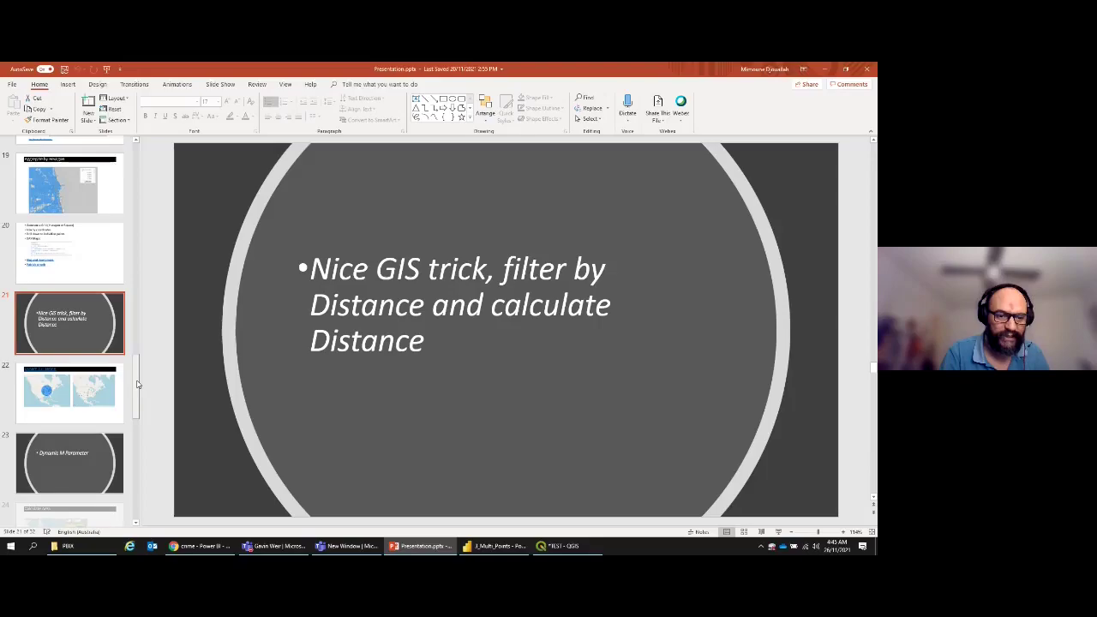
scroll(137, 385, down, 2)
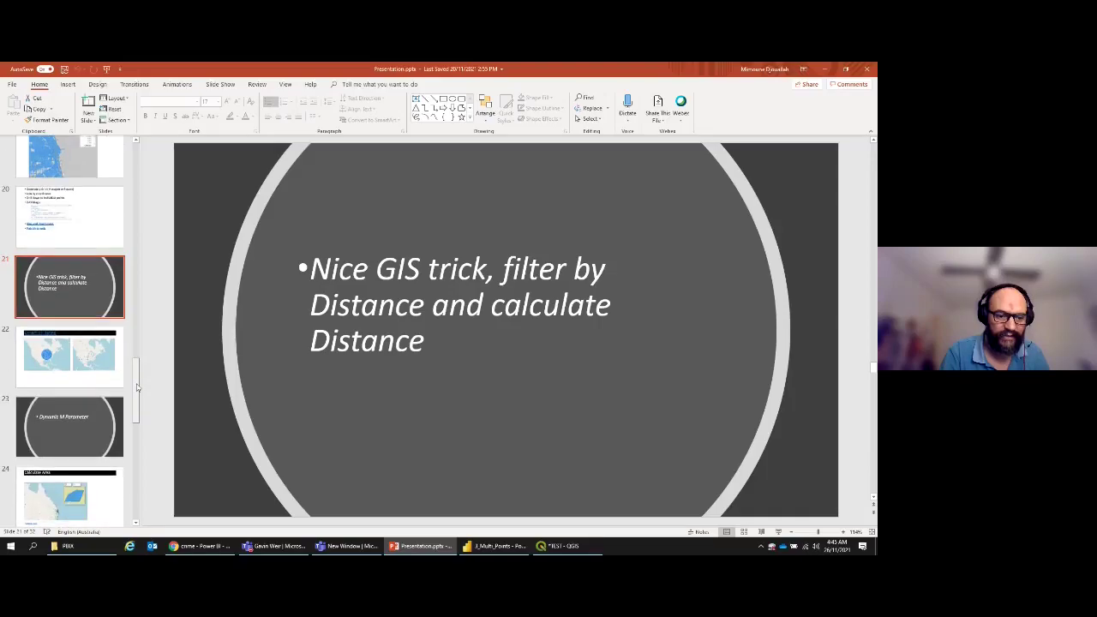
click(86, 341)
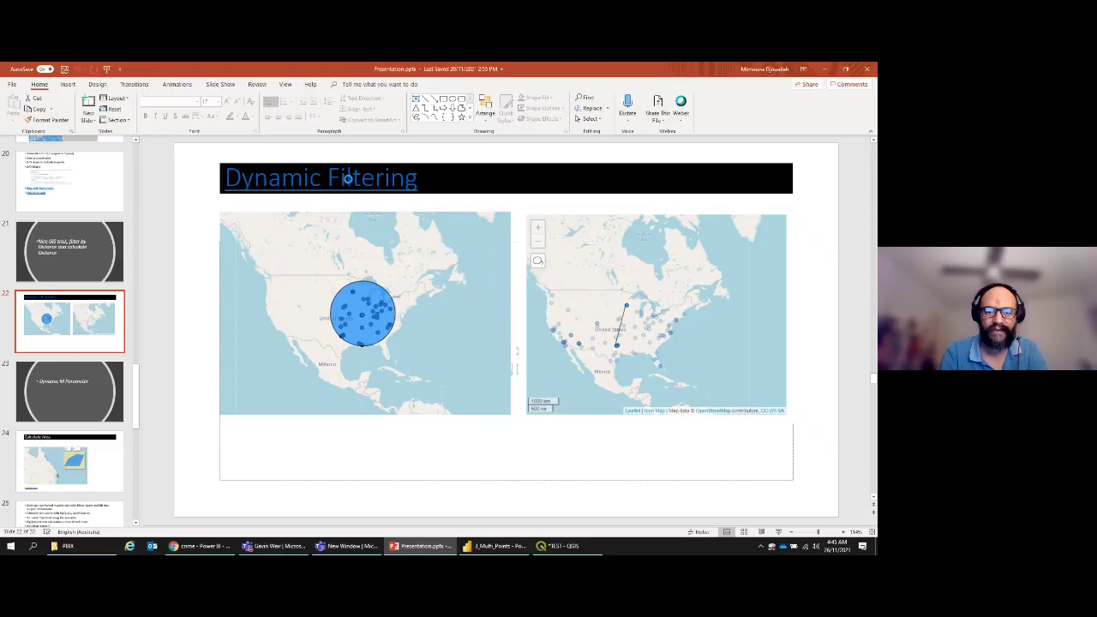
ctrl+click(348, 179)
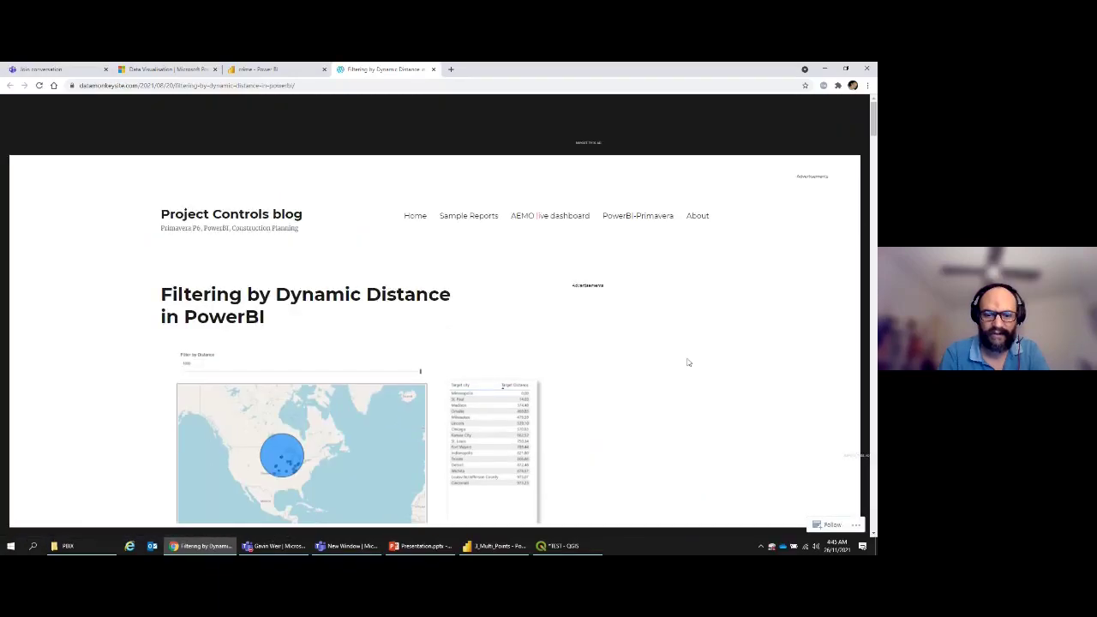
- From the dynamic distance blog post, open its linked published report of US city points
click(420, 546)
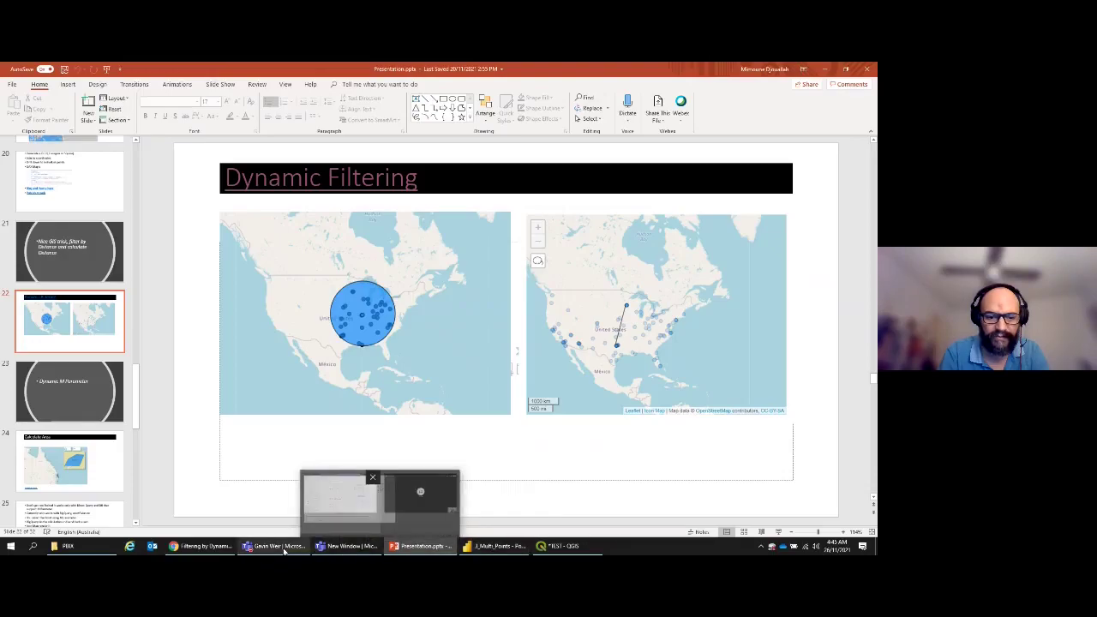
click(203, 549)
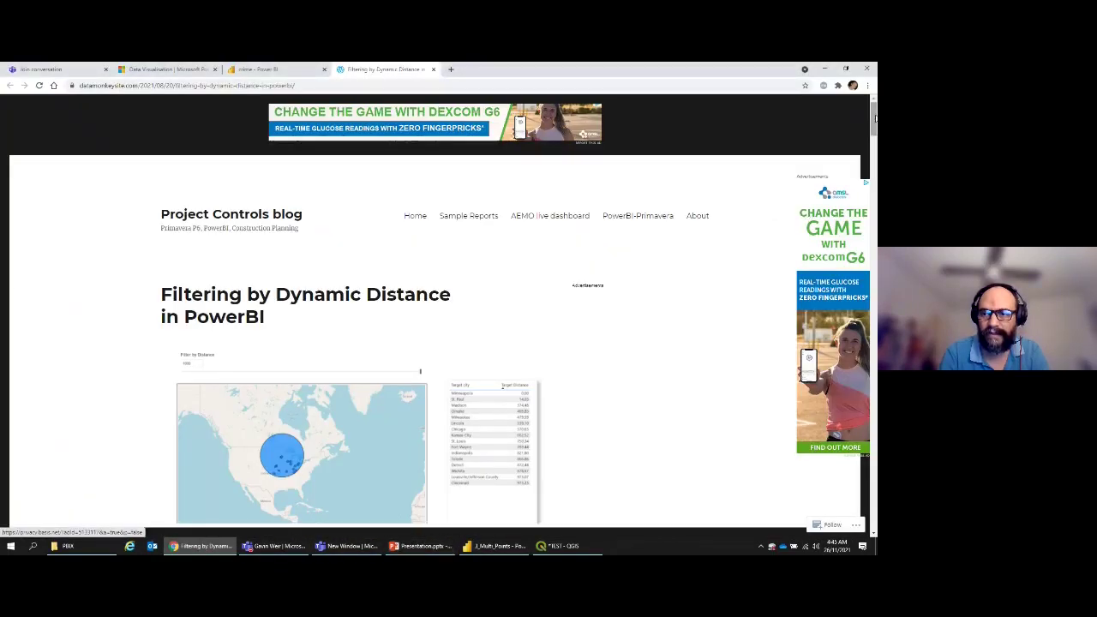
drag(873, 119, 873, 140)
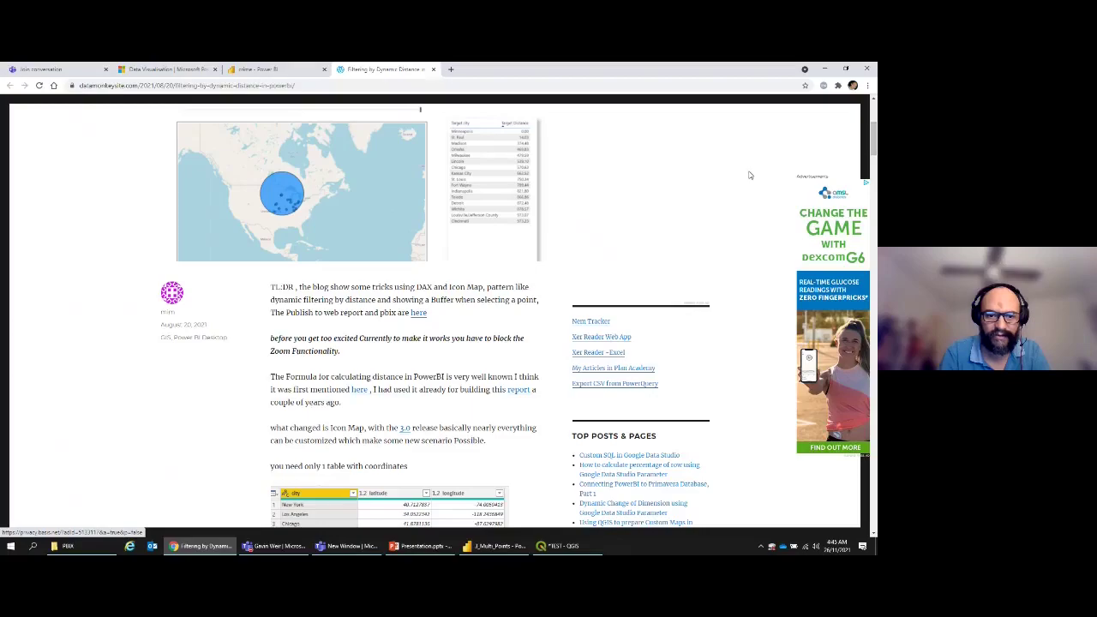
click(419, 314)
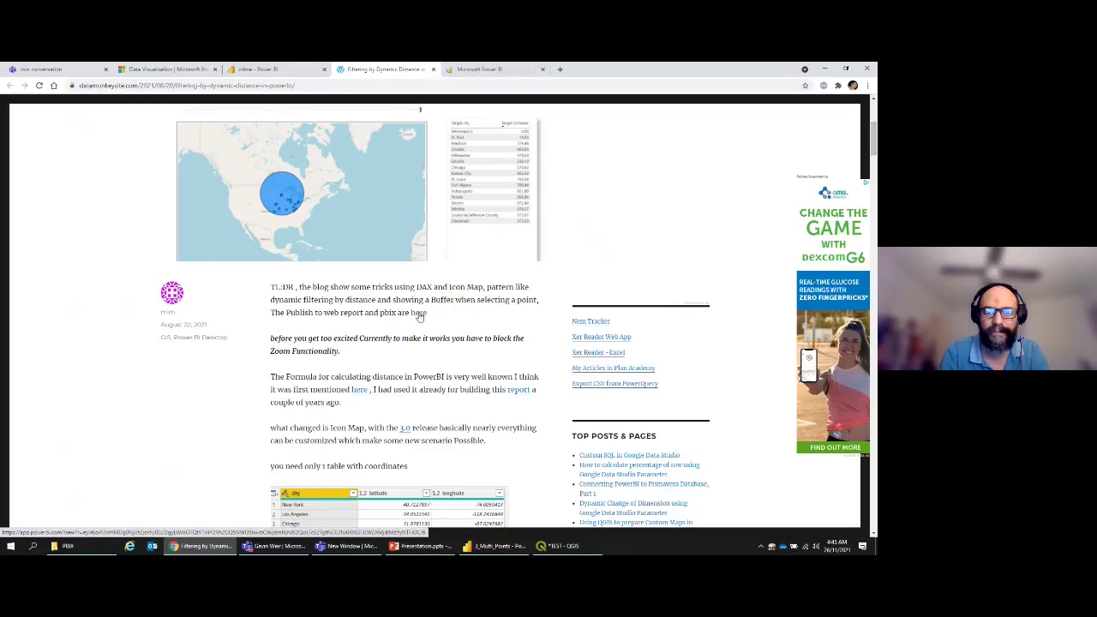
click(478, 69)
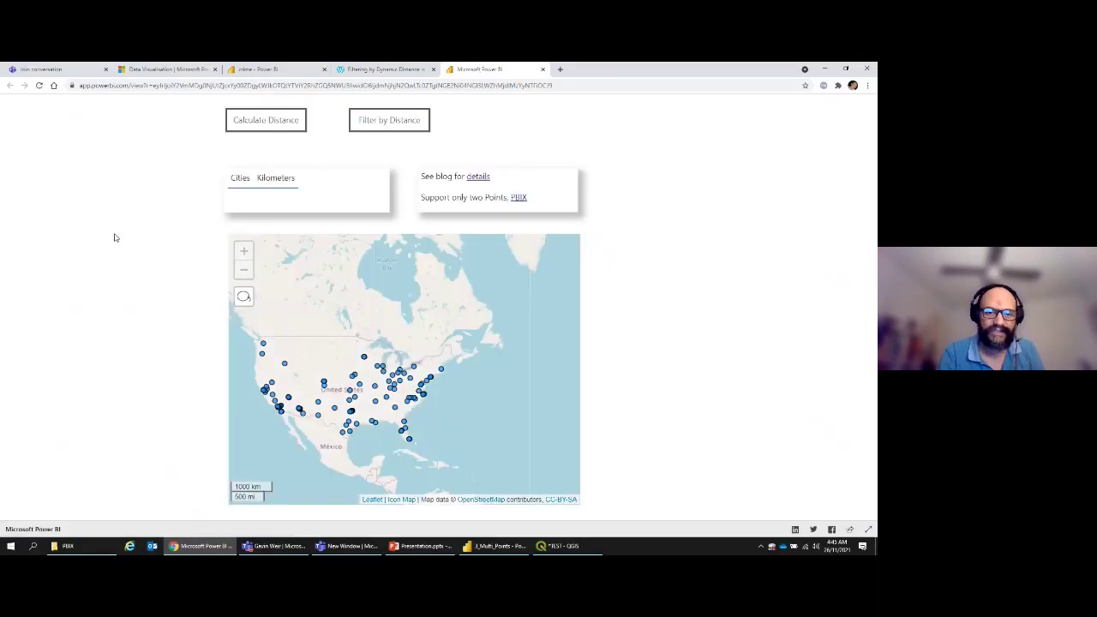
- Measure straight-line distances for Minneapolis–Fort Worth and Chesapeake–Minneapolis on the map
click(364, 359)
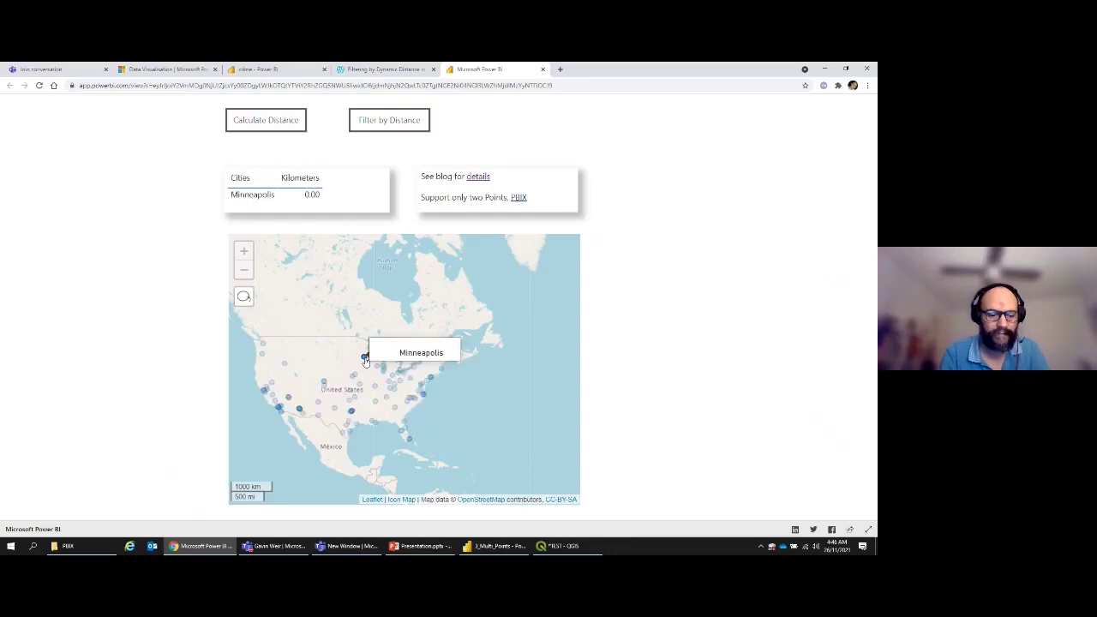
ctrl+click(352, 416)
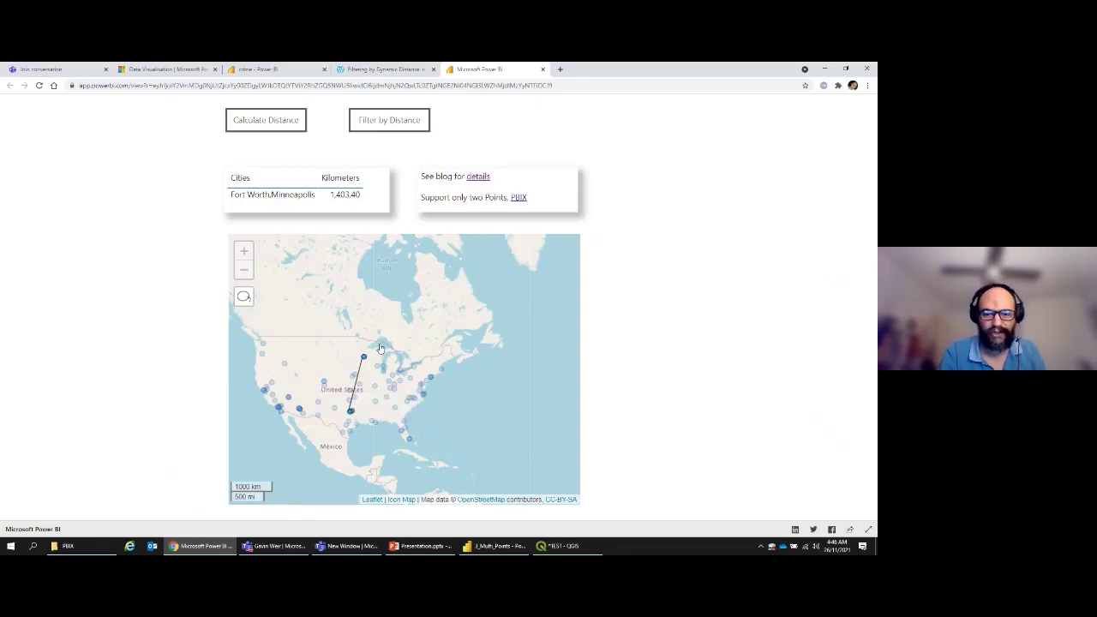
mouse_move(427, 399)
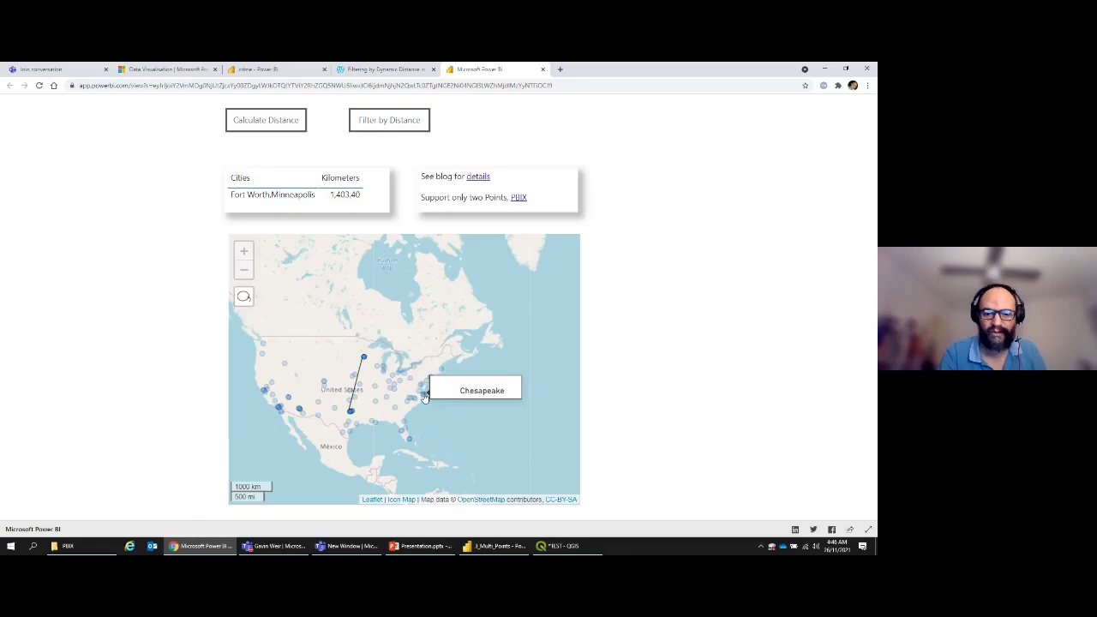
click(424, 396)
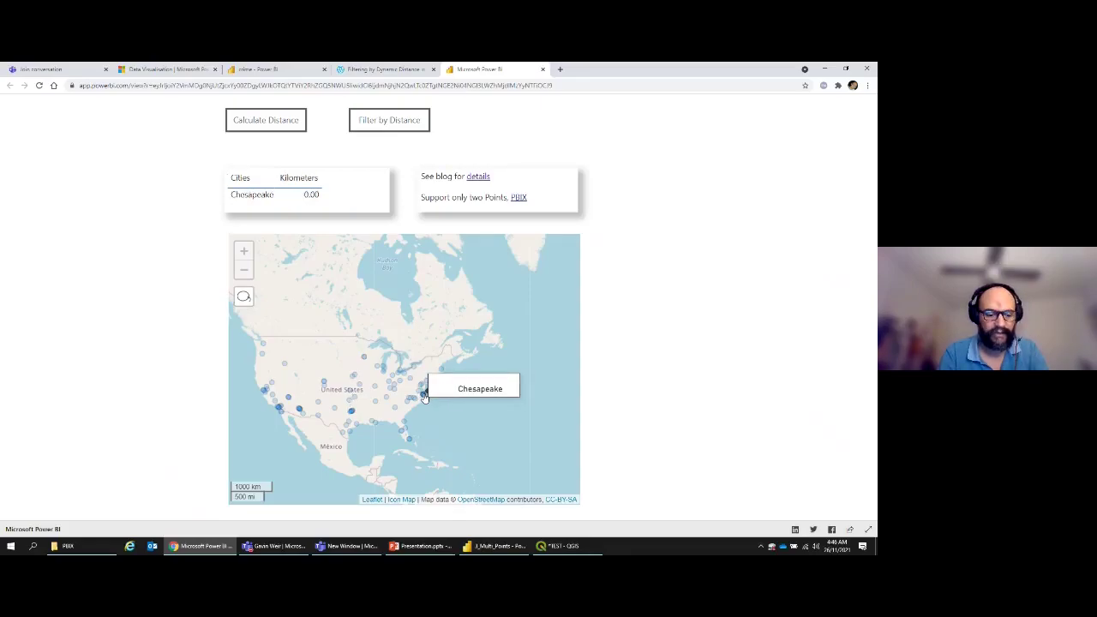
ctrl+click(365, 358)
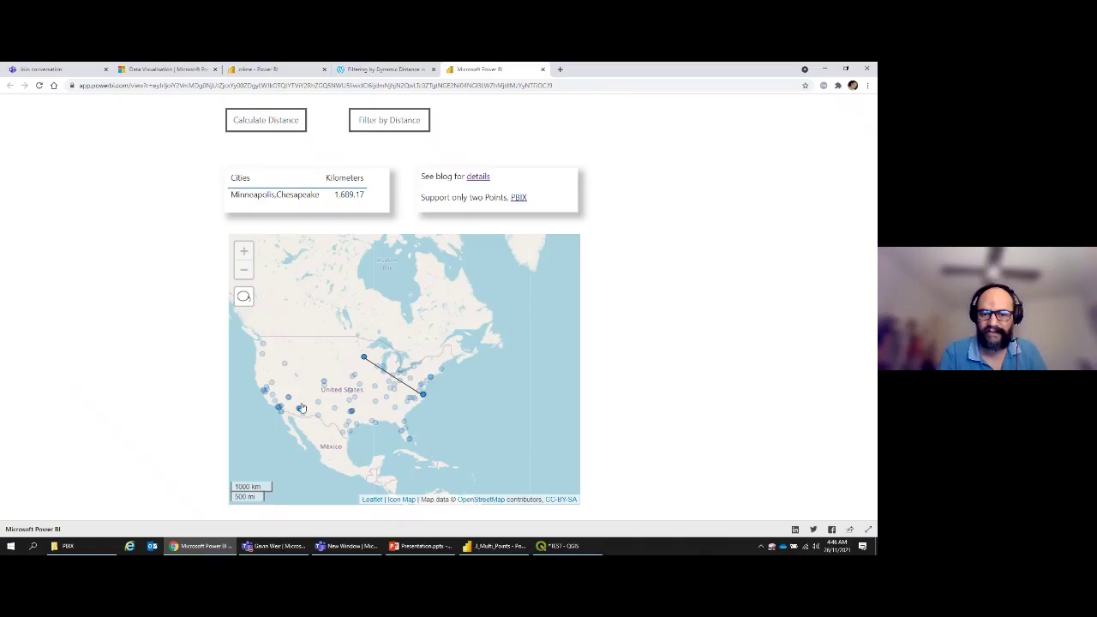
- Measure Fort Worth to Denver at 1,035.88 km, then go to the Filter by Distance page
mouse_move(425, 397)
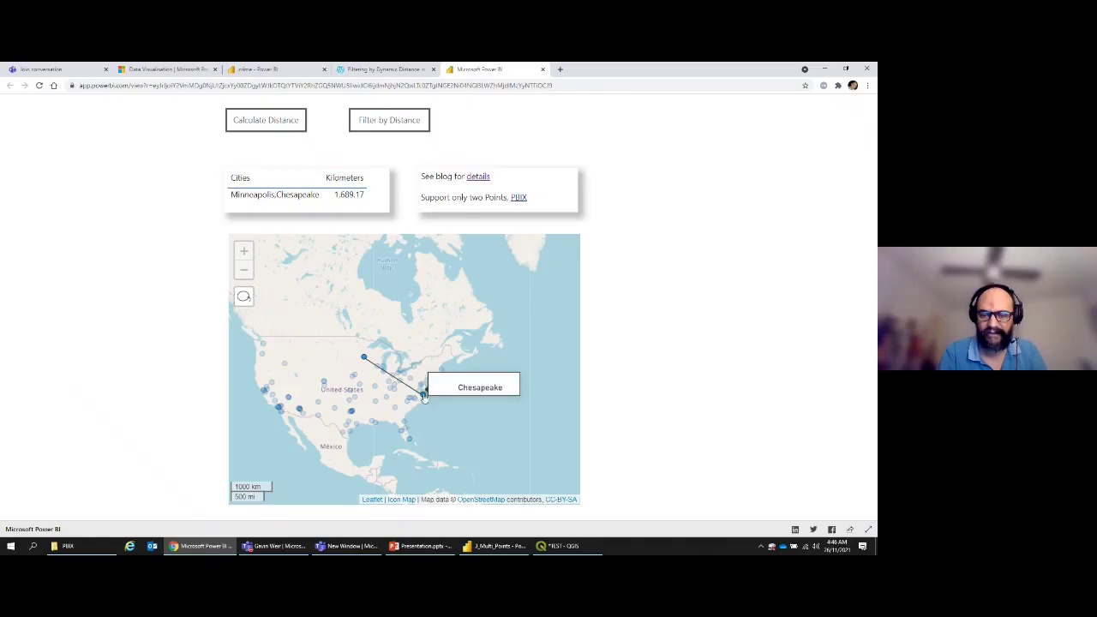
click(350, 417)
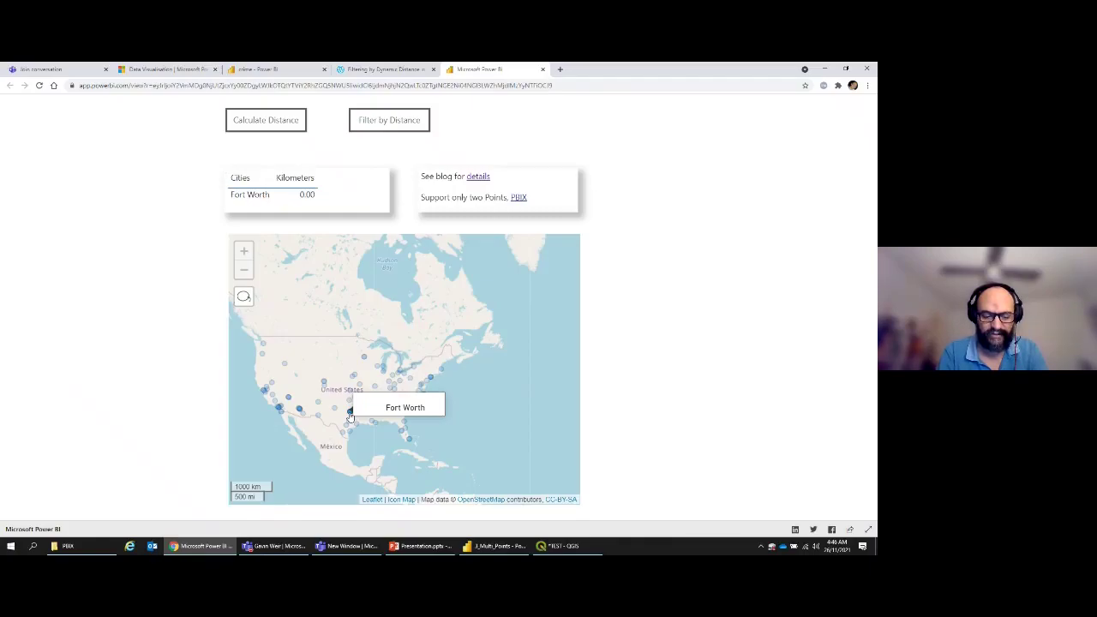
click(324, 383)
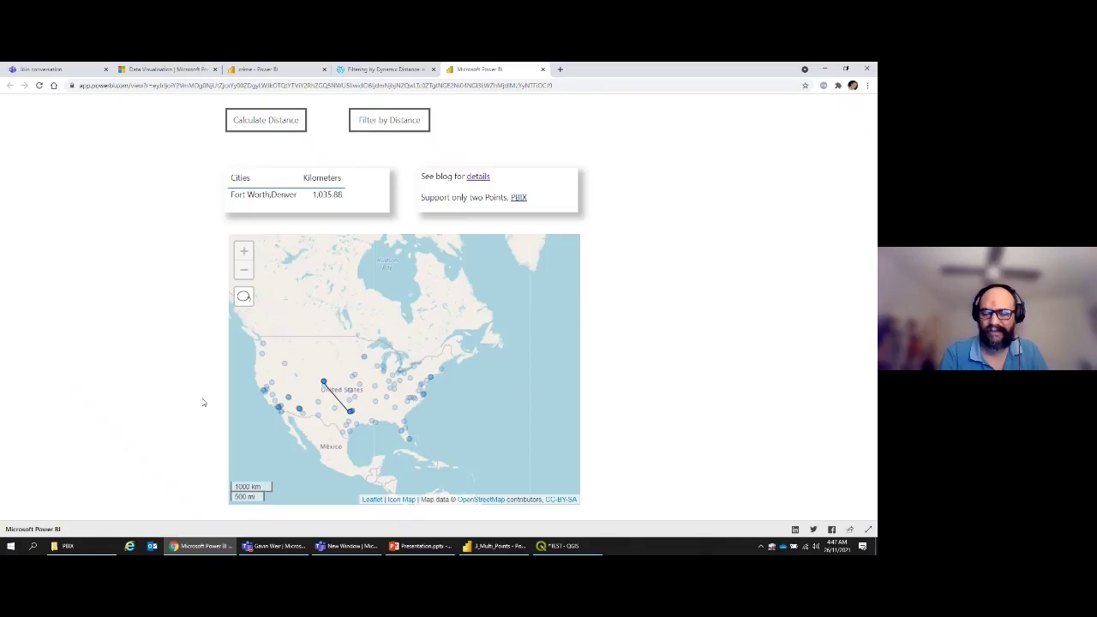
click(390, 127)
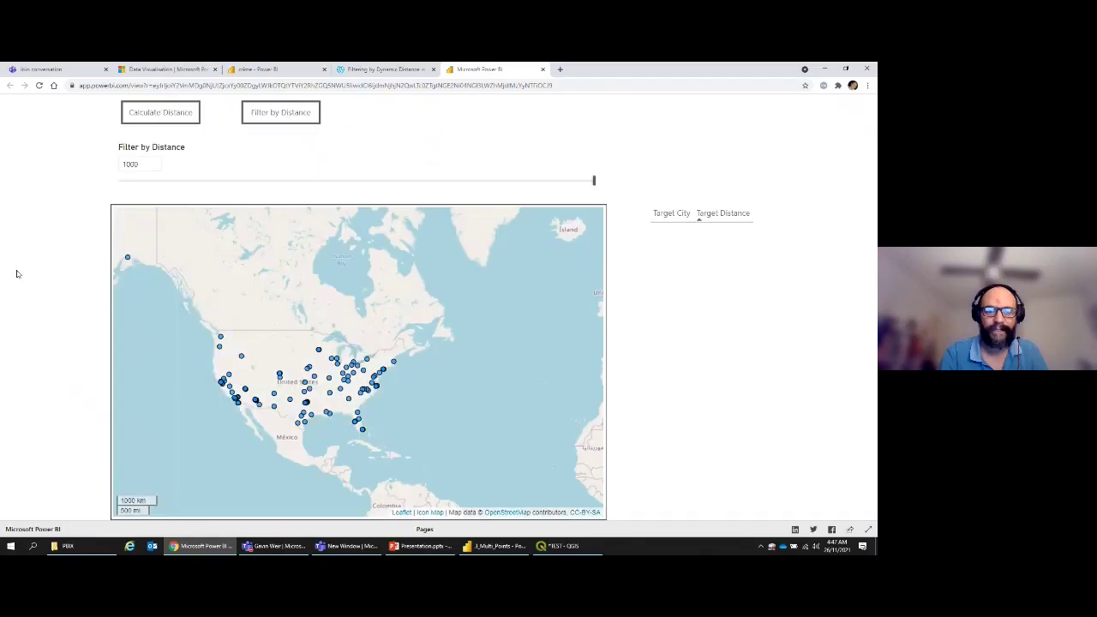
- Try Boise City and Minneapolis at a 604 radius, then filter 631 km around Boston
mouse_move(240, 354)
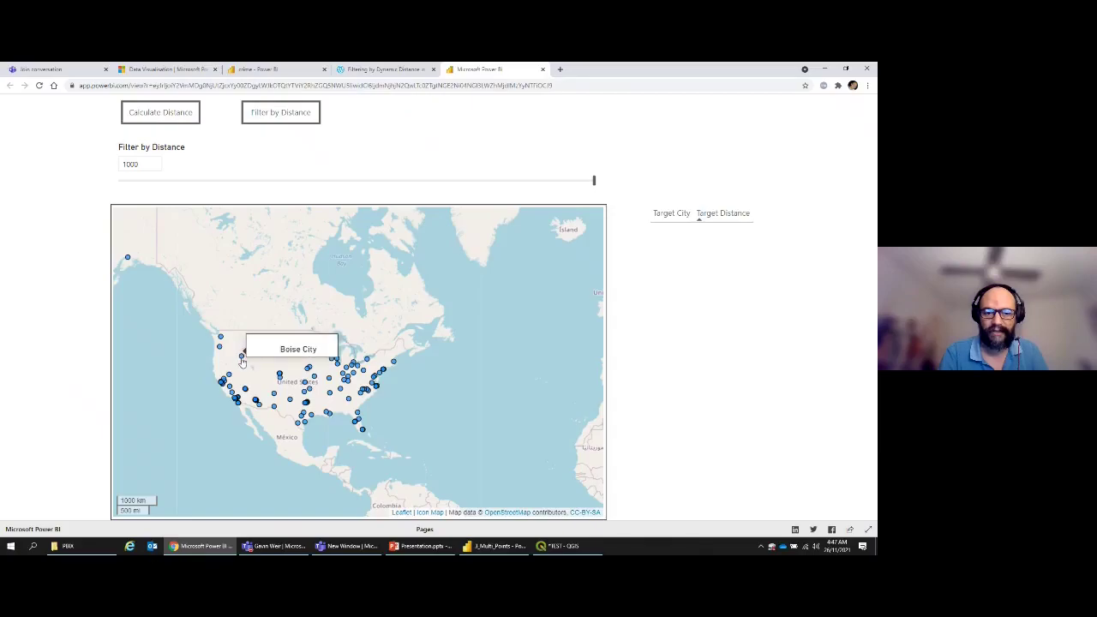
click(242, 359)
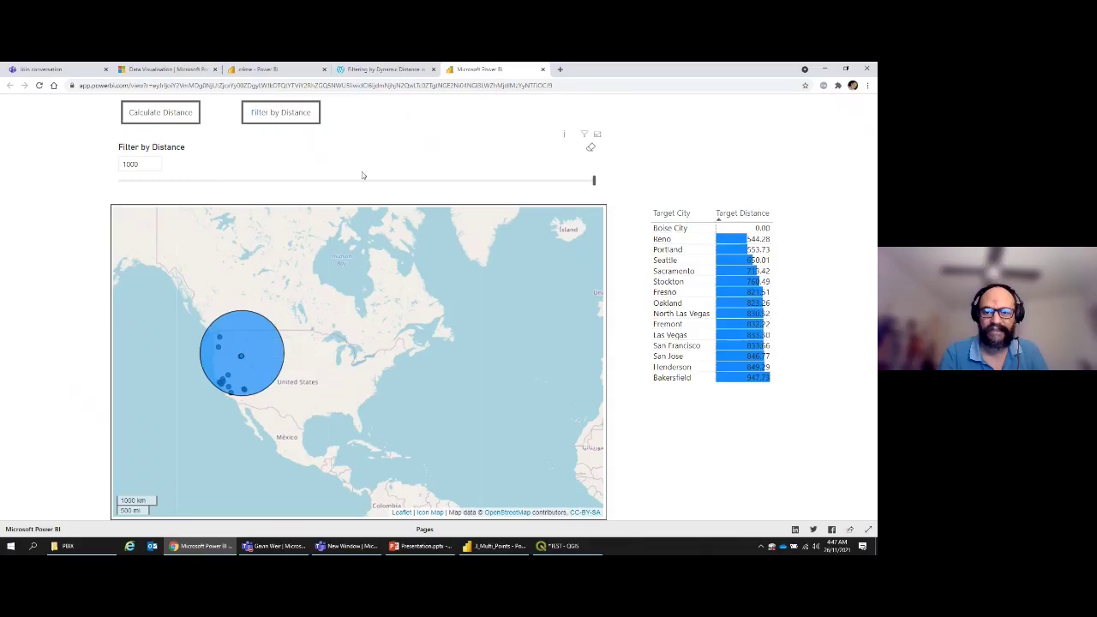
drag(594, 183, 405, 180)
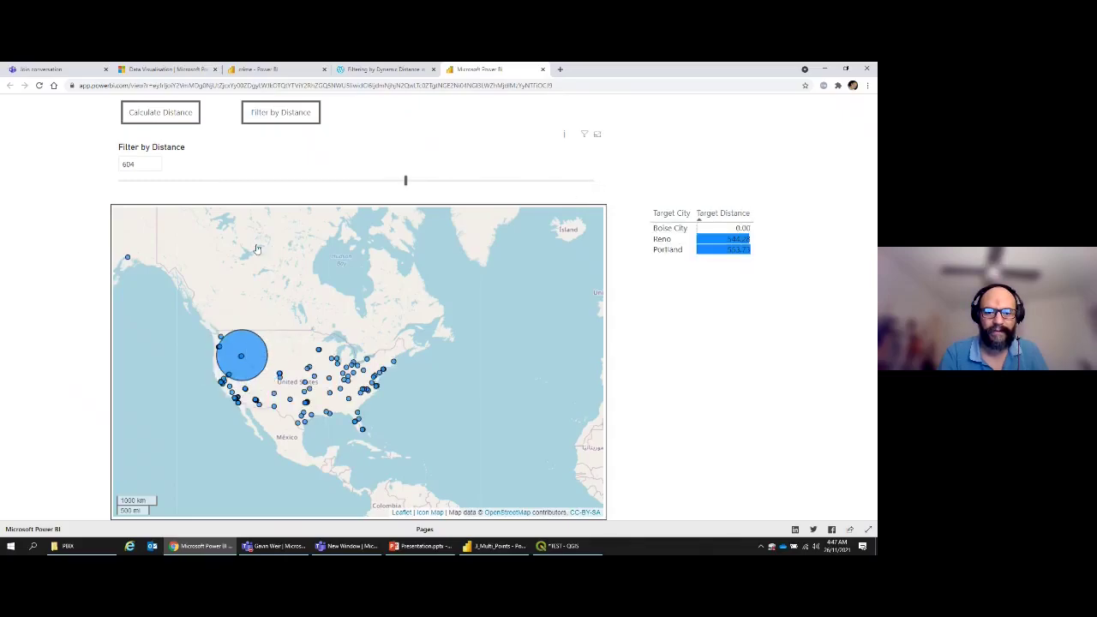
click(319, 352)
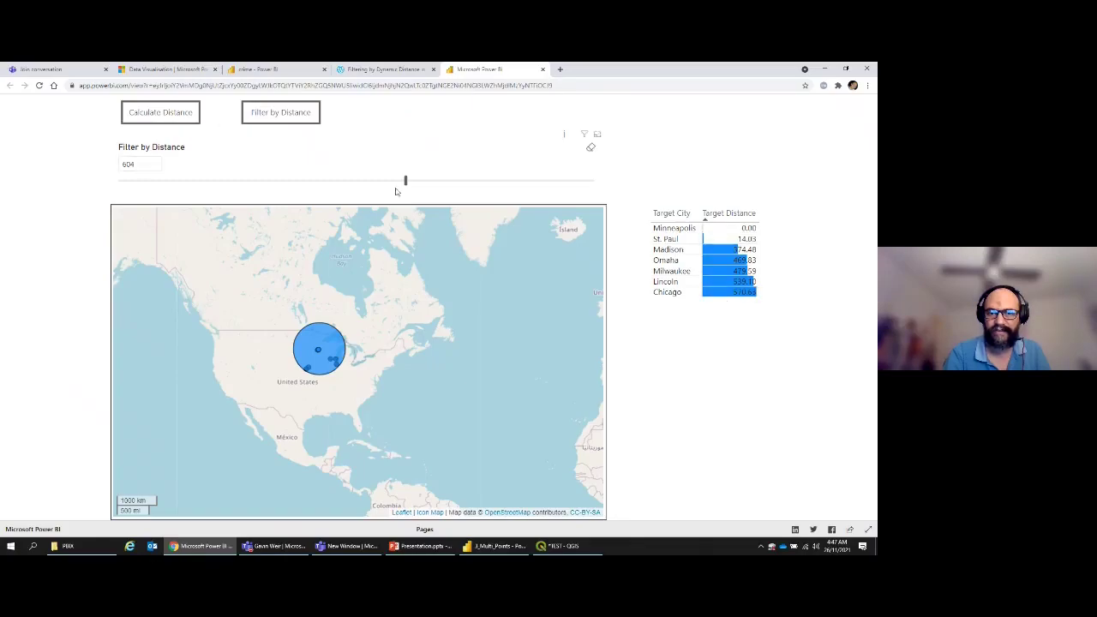
drag(404, 181, 419, 184)
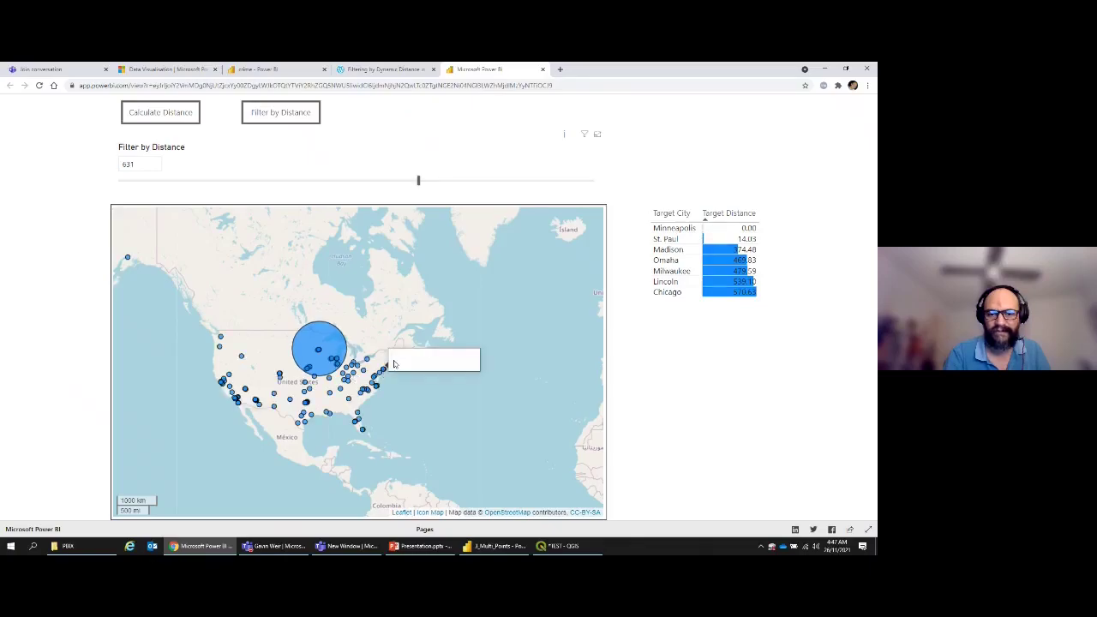
click(393, 362)
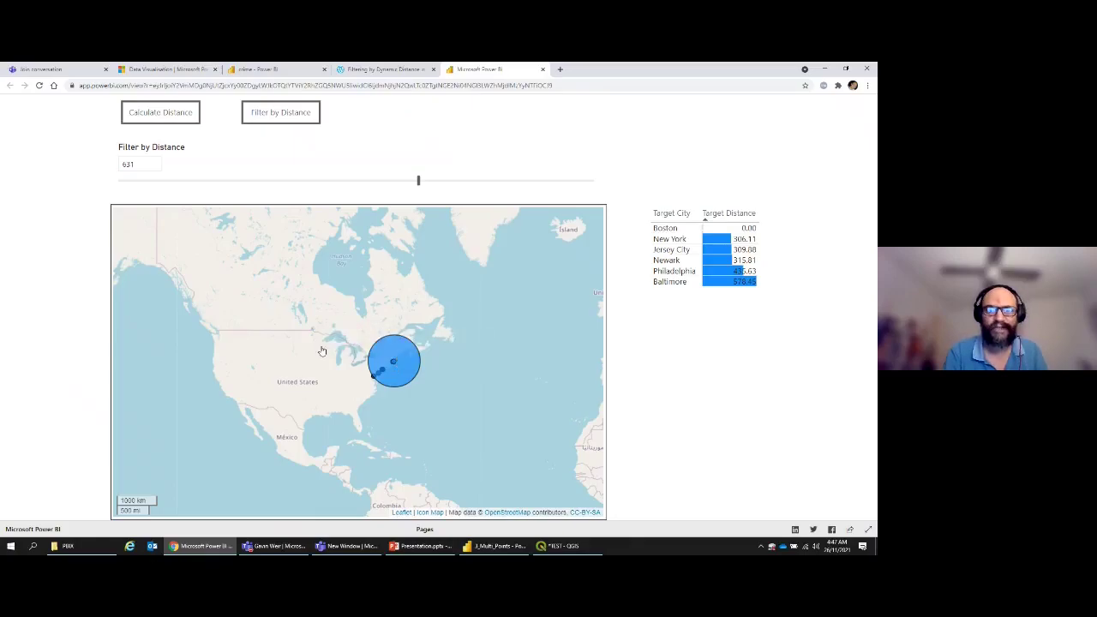
- Advance past the Dynamic M Parameter slide to Calculate Area and open its Publish to Web report
click(413, 546)
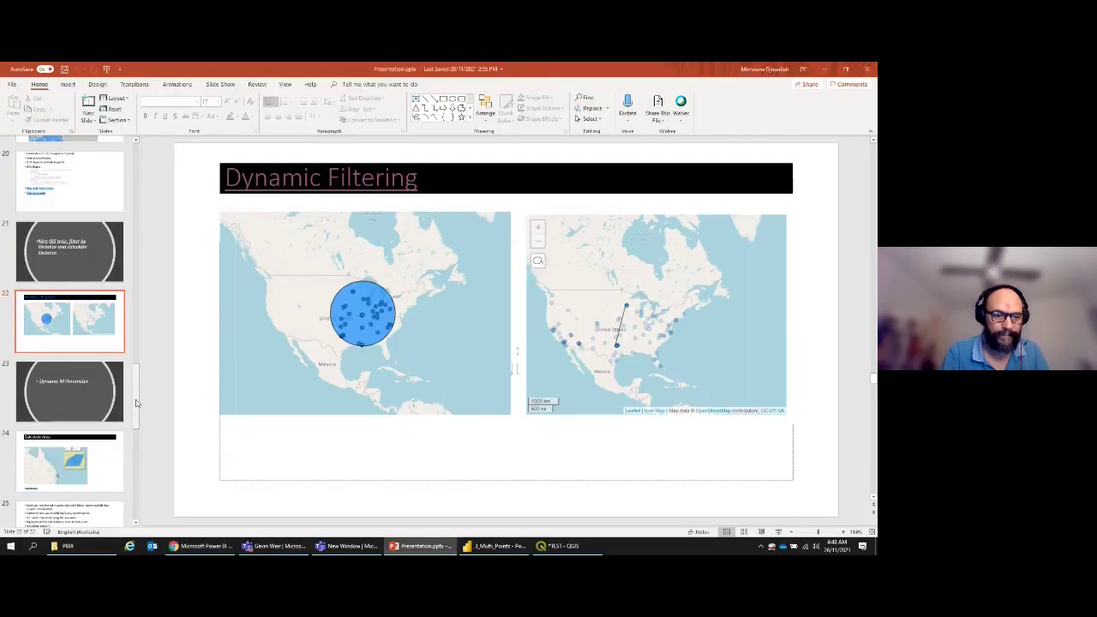
scroll(135, 407, down, 1)
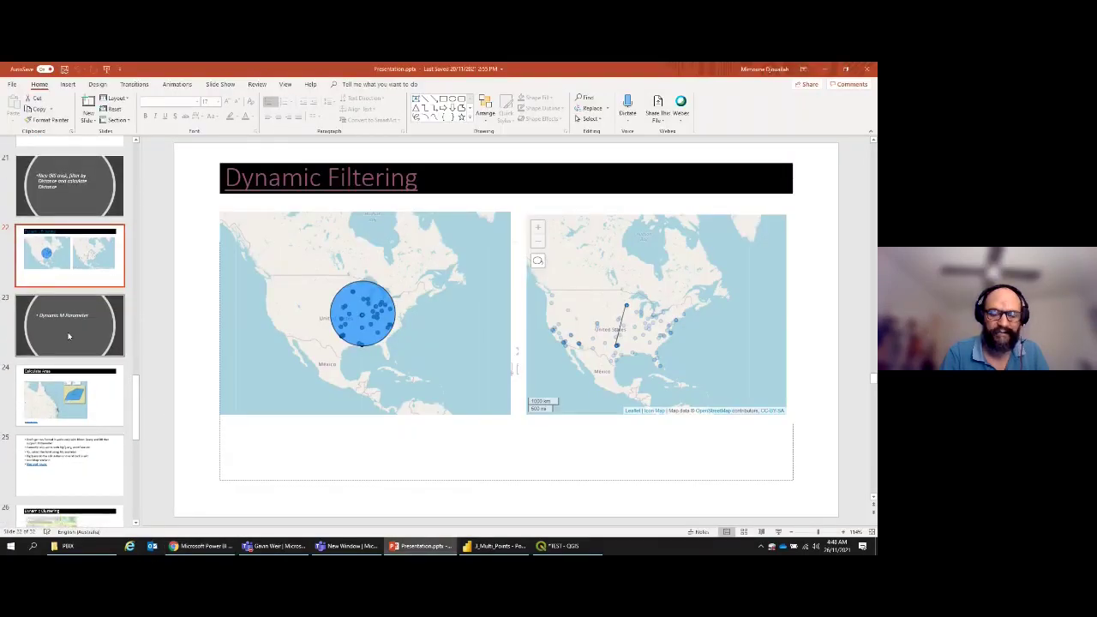
click(69, 335)
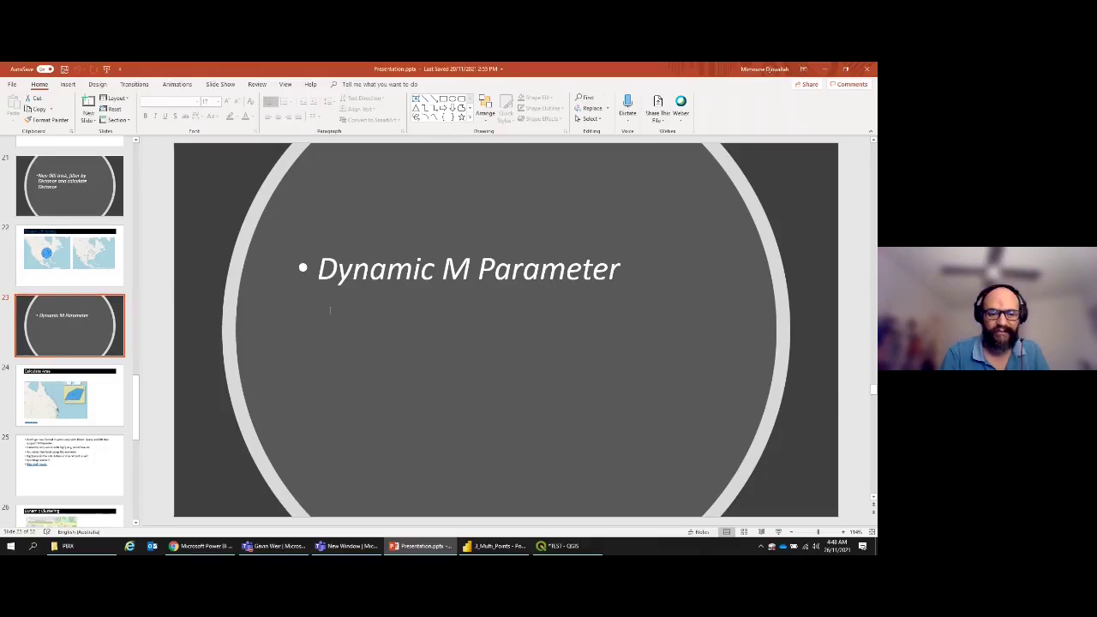
click(109, 396)
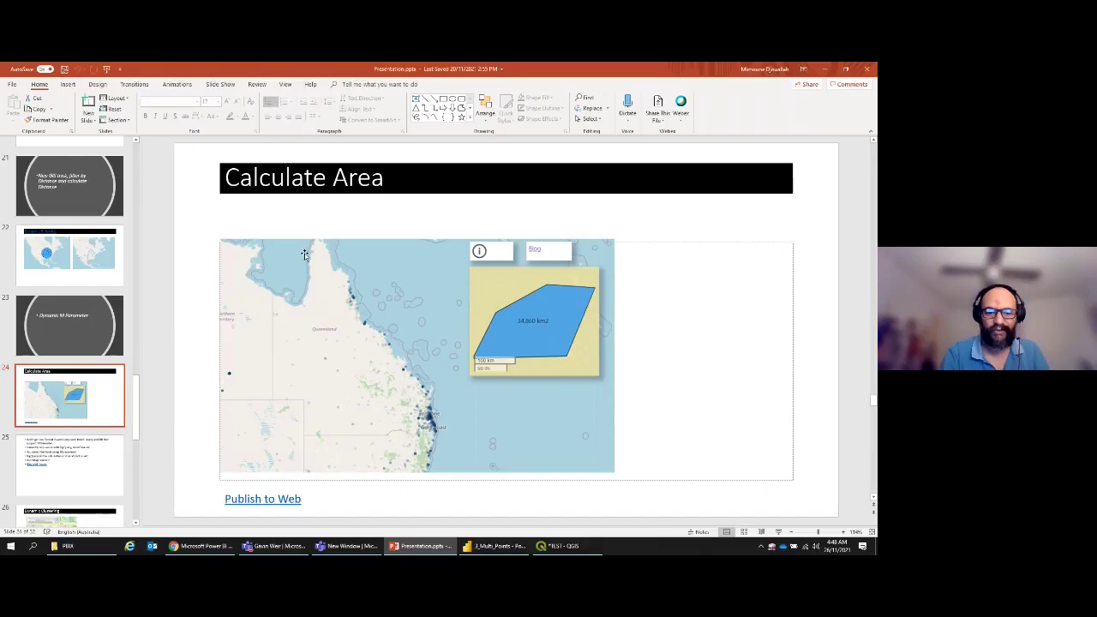
ctrl+click(262, 500)
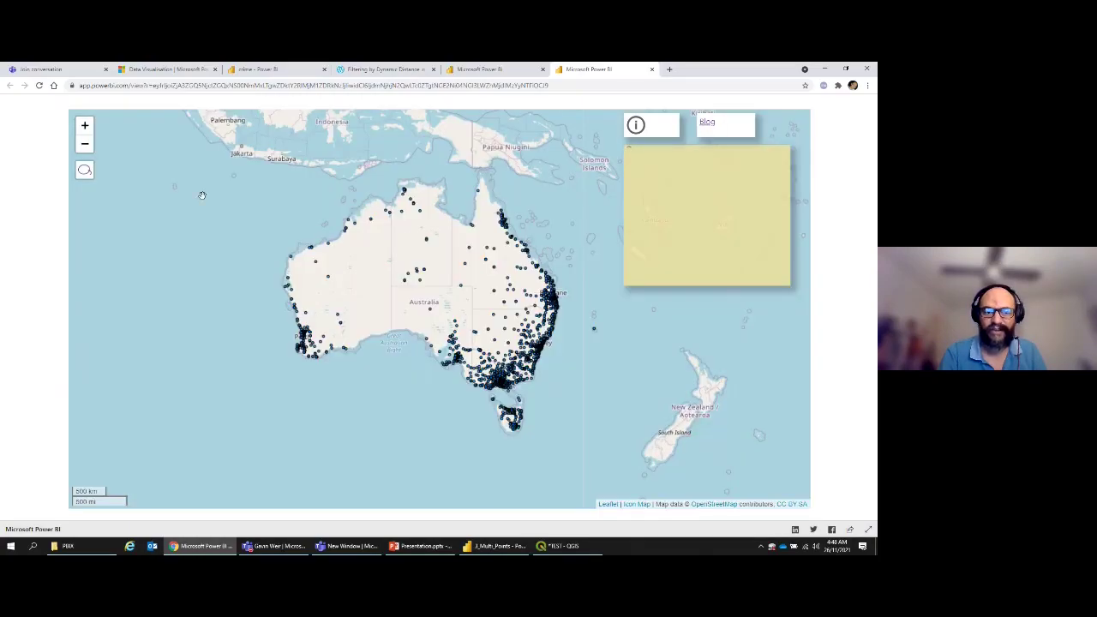
- Lasso a region over Western Australia to get its km² area, then return to PowerPoint
click(84, 170)
mouse_move(294, 232)
mouse_down()
mouse_move(336, 248)
mouse_move(356, 279)
mouse_move(347, 306)
mouse_move(312, 300)
mouse_move(291, 271)
mouse_move(295, 234)
mouse_up()
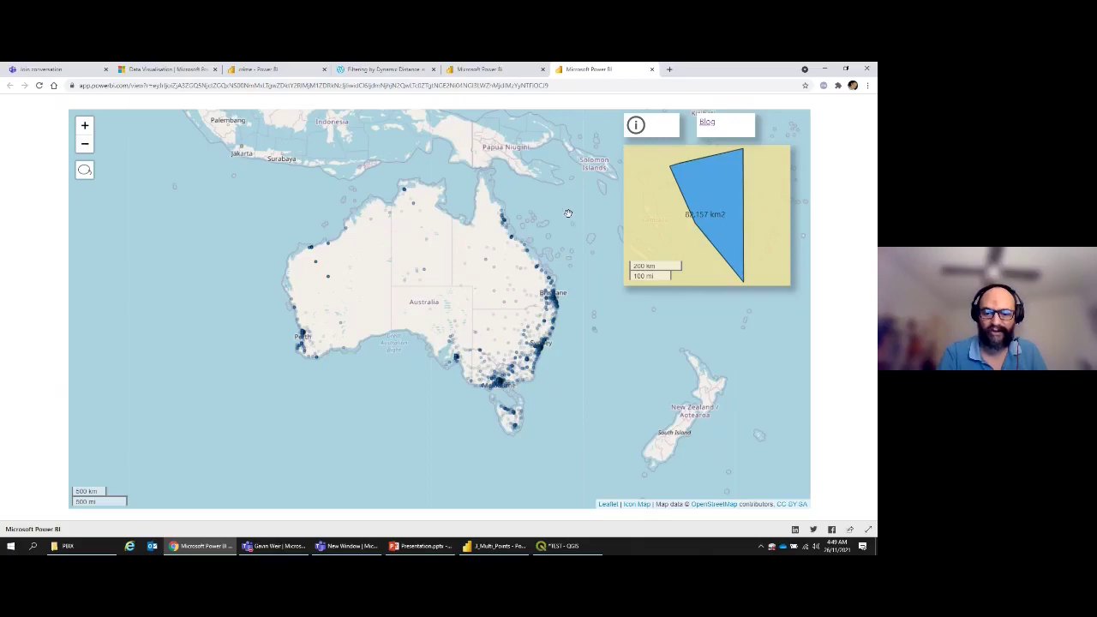
click(416, 551)
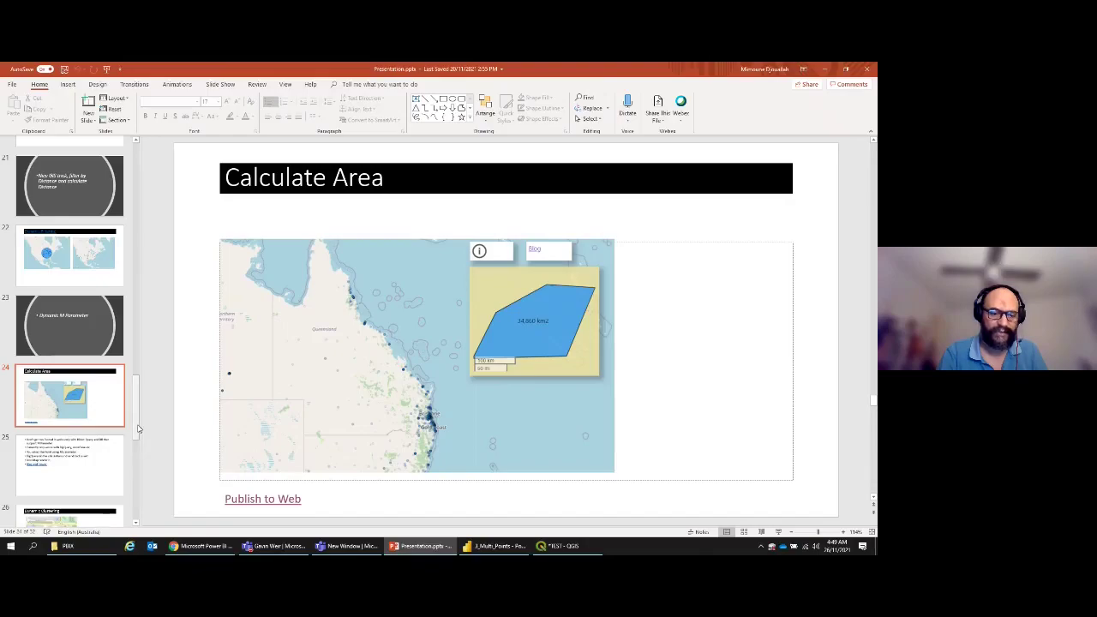
- Step through the M parameter notes slide to Calculate Road Distance, then return to the browser's other Power BI tab
drag(135, 431, 136, 445)
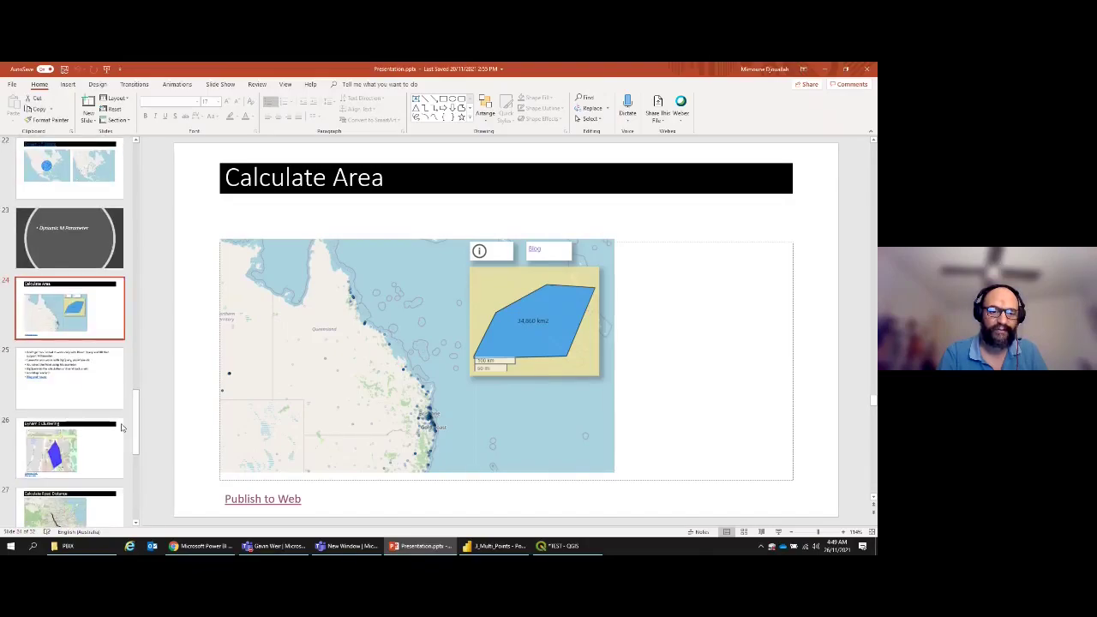
click(94, 399)
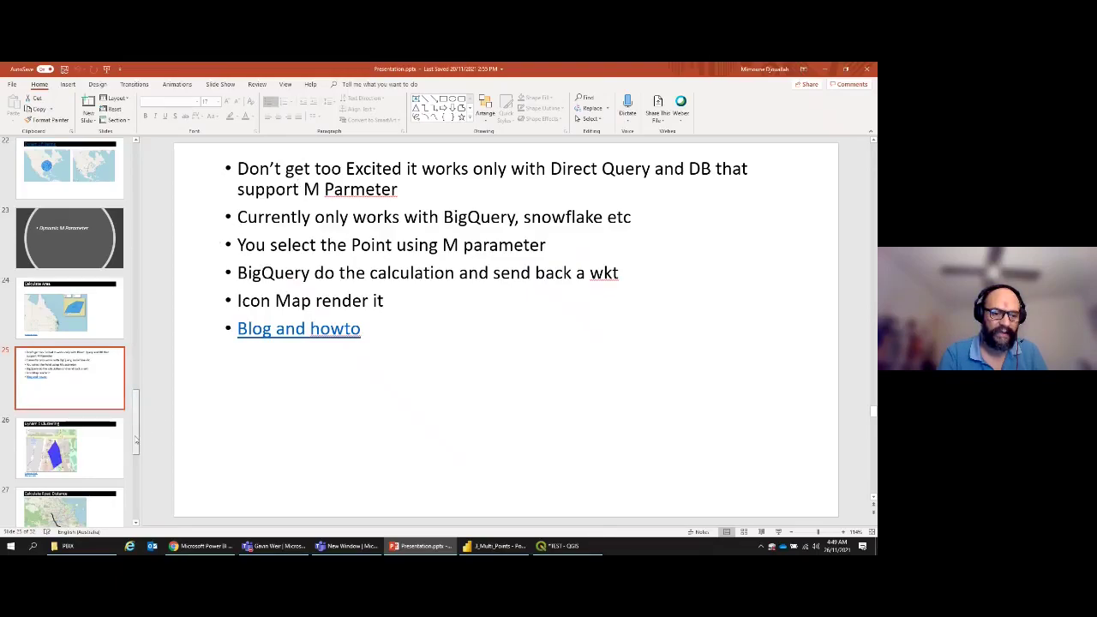
drag(137, 439, 138, 465)
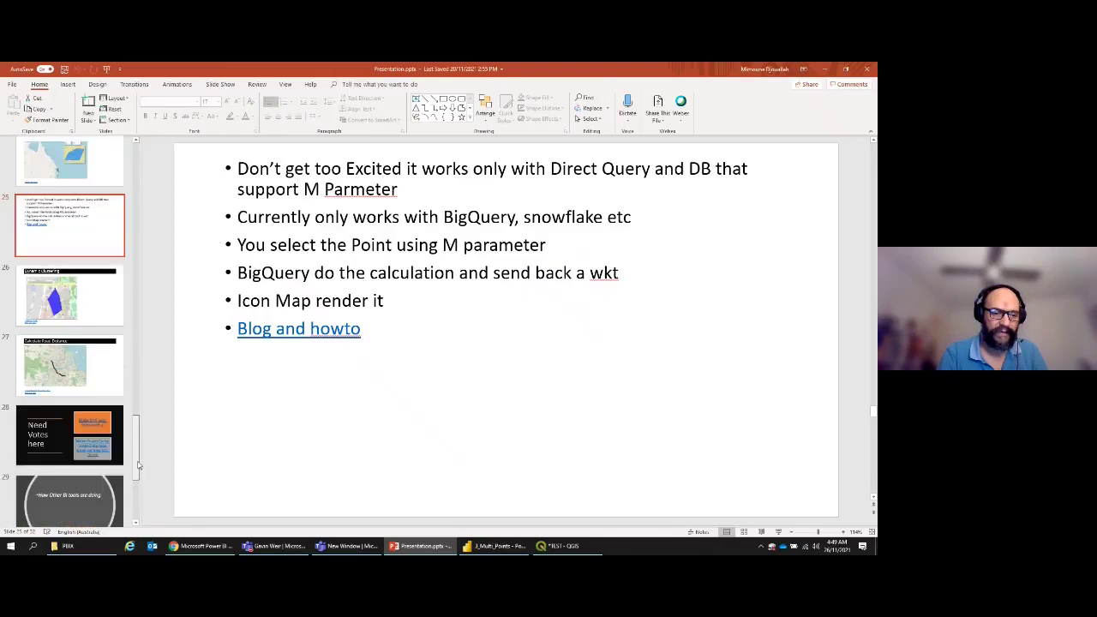
click(103, 375)
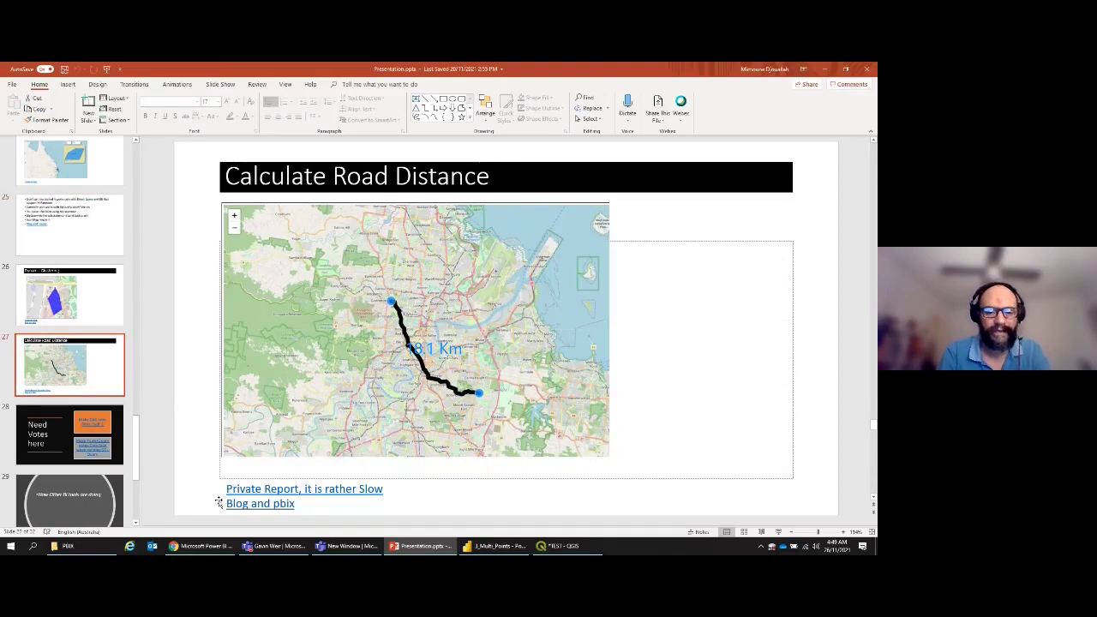
click(197, 548)
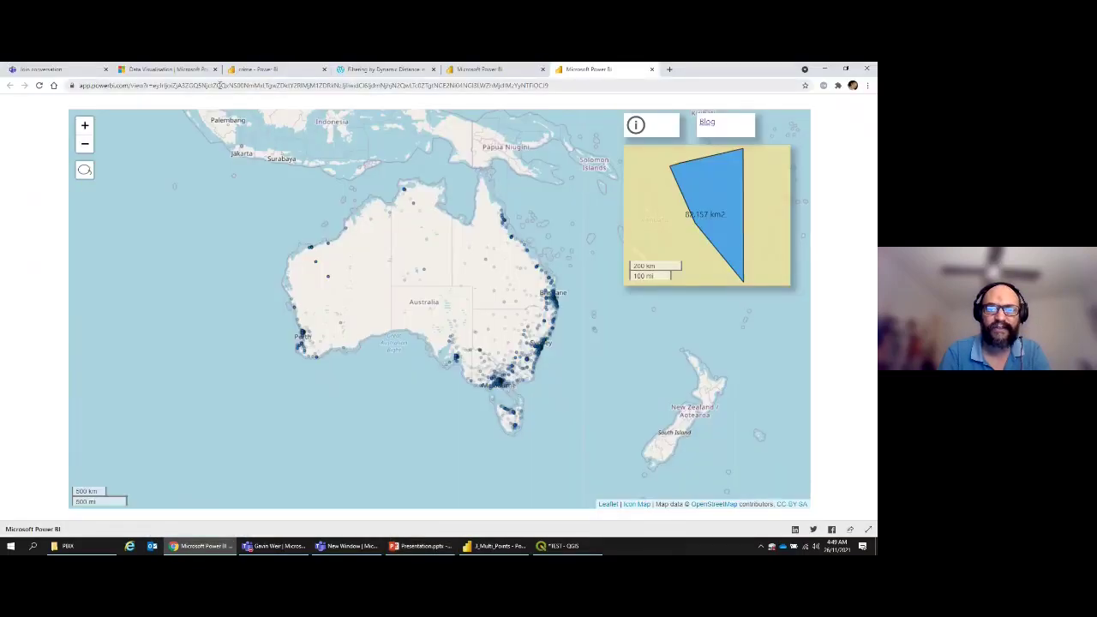
click(266, 70)
- Search My workspace for 'rou' and open the GEO_ROUTE report
click(77, 106)
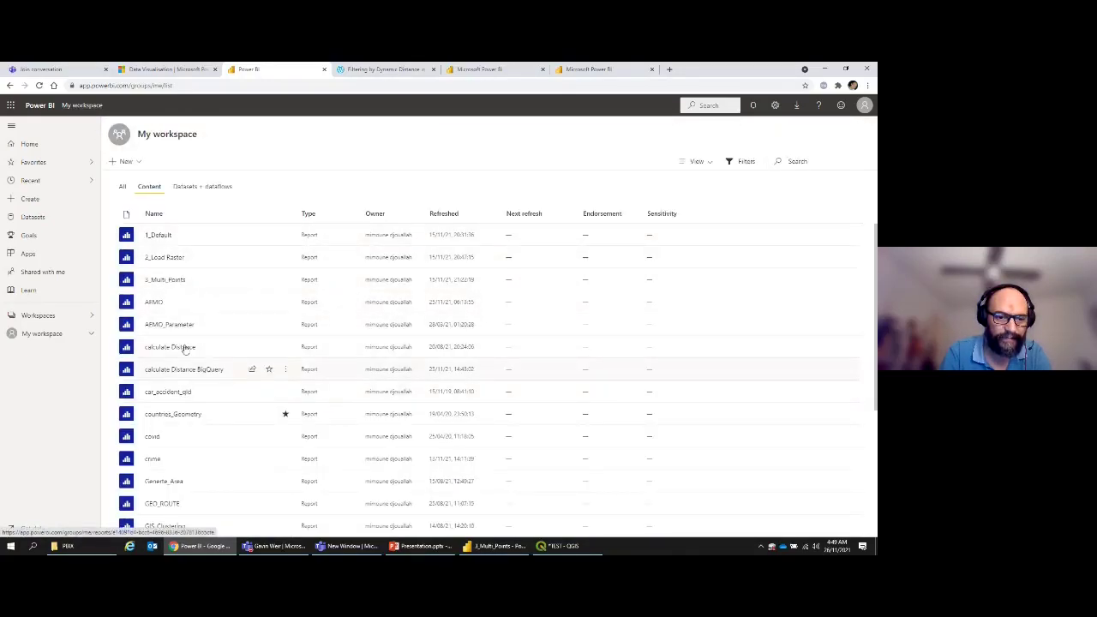
click(806, 161)
text(rou)
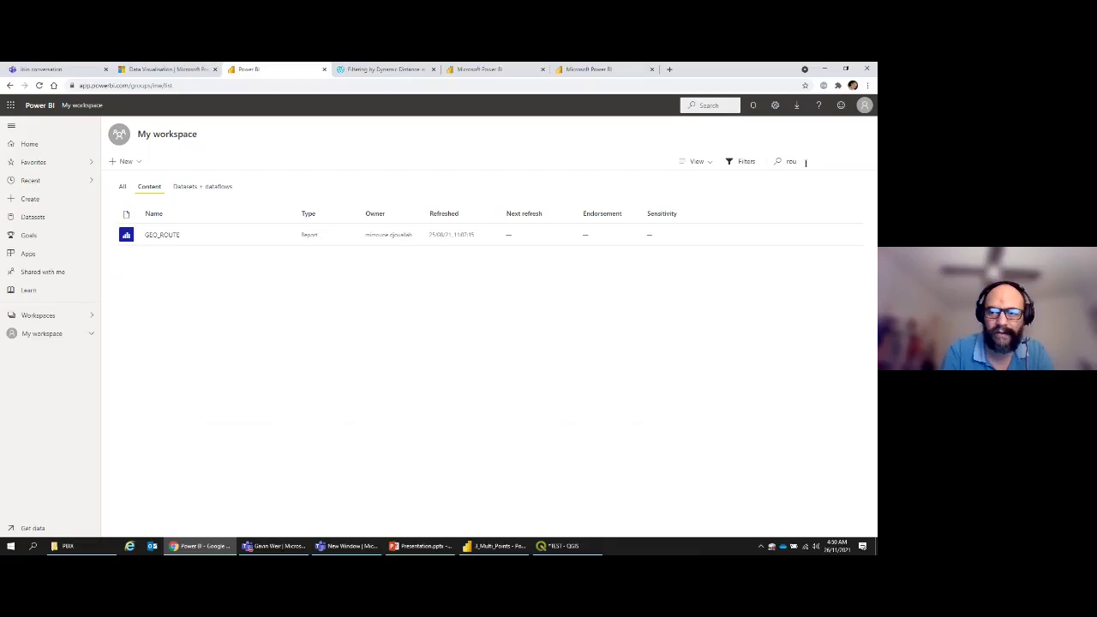
click(165, 237)
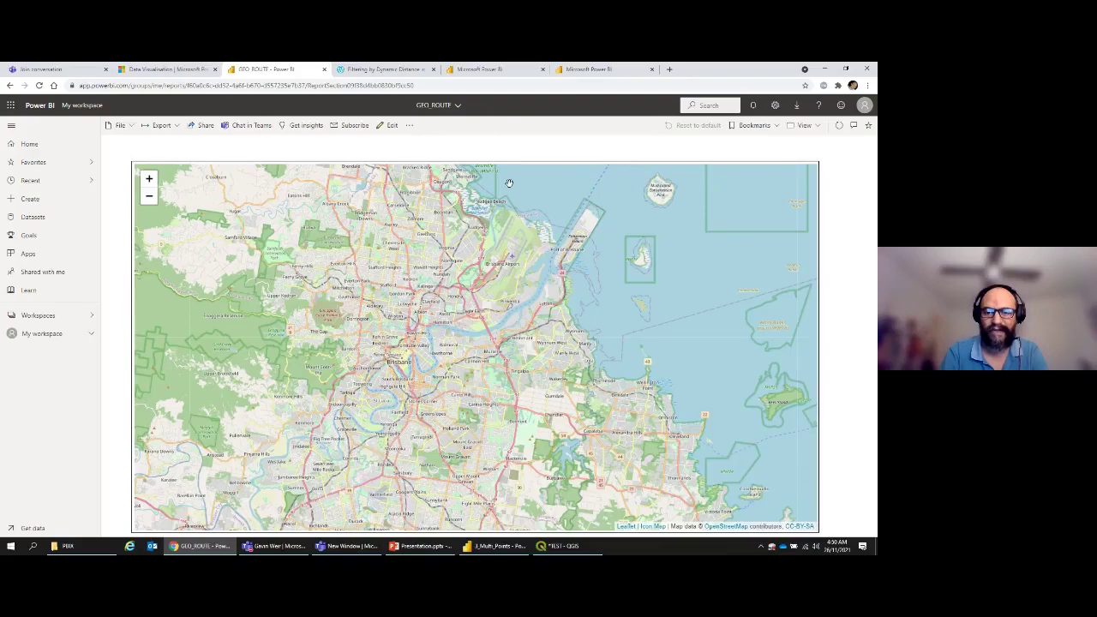
- Set a start and an end point on the GEO_ROUTE map to draw the road route in km
click(459, 472)
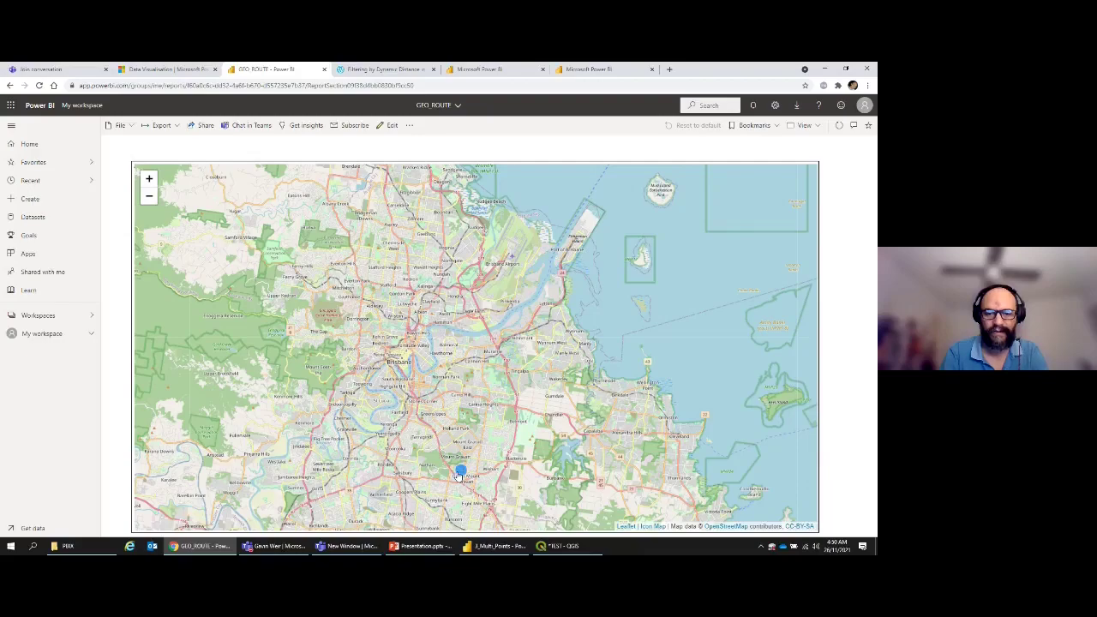
click(403, 300)
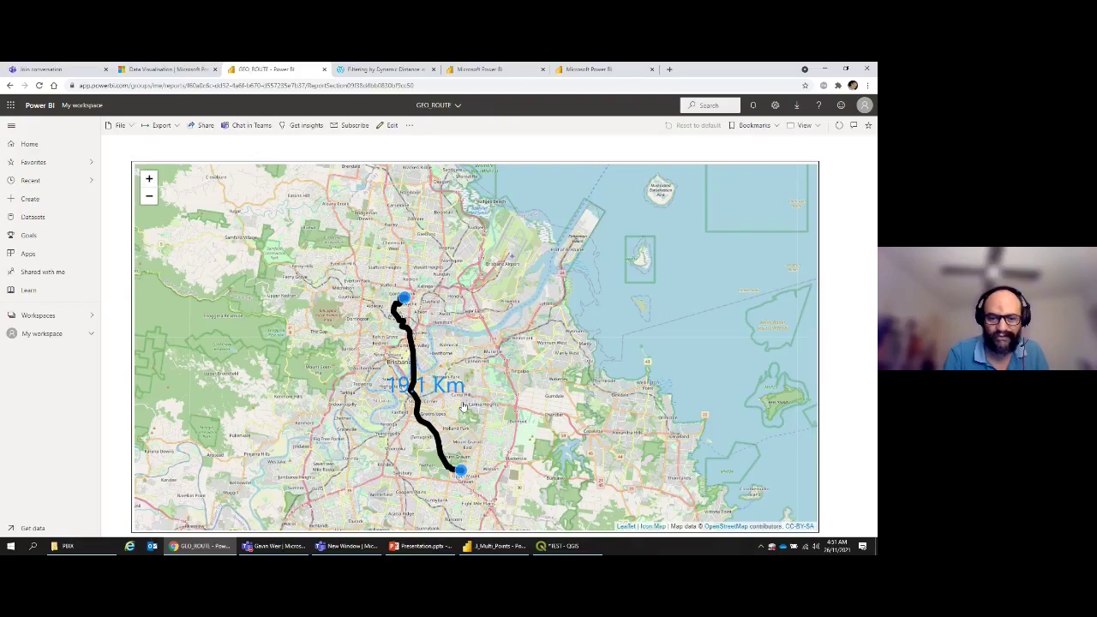
- Show slide 28, 'Need Votes here', then switch via Power BI Desktop to the Teams chat
click(419, 546)
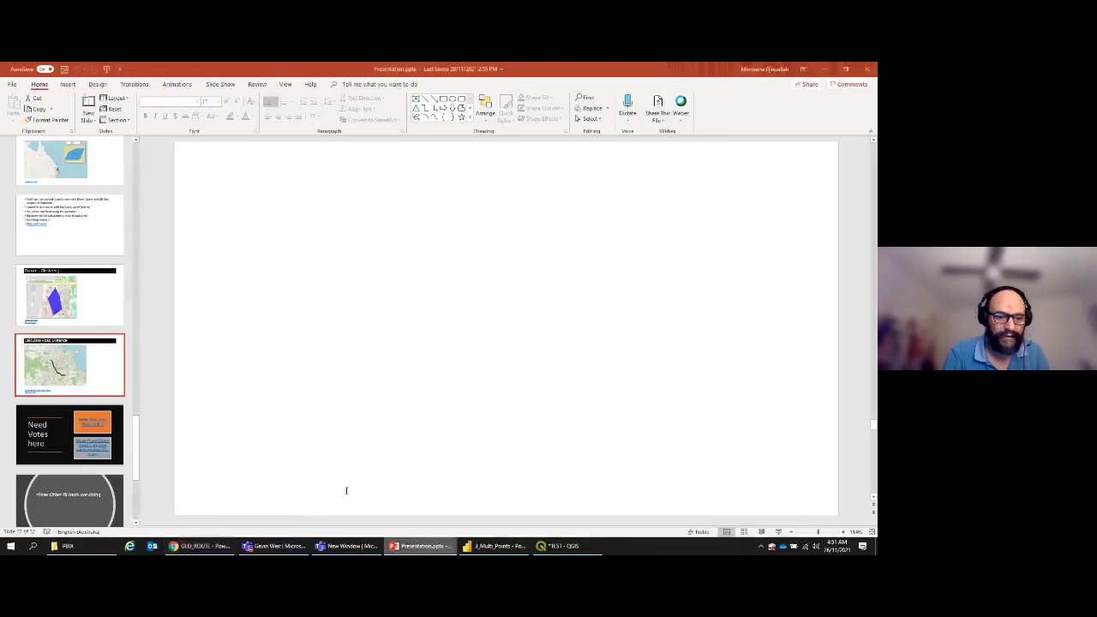
click(121, 458)
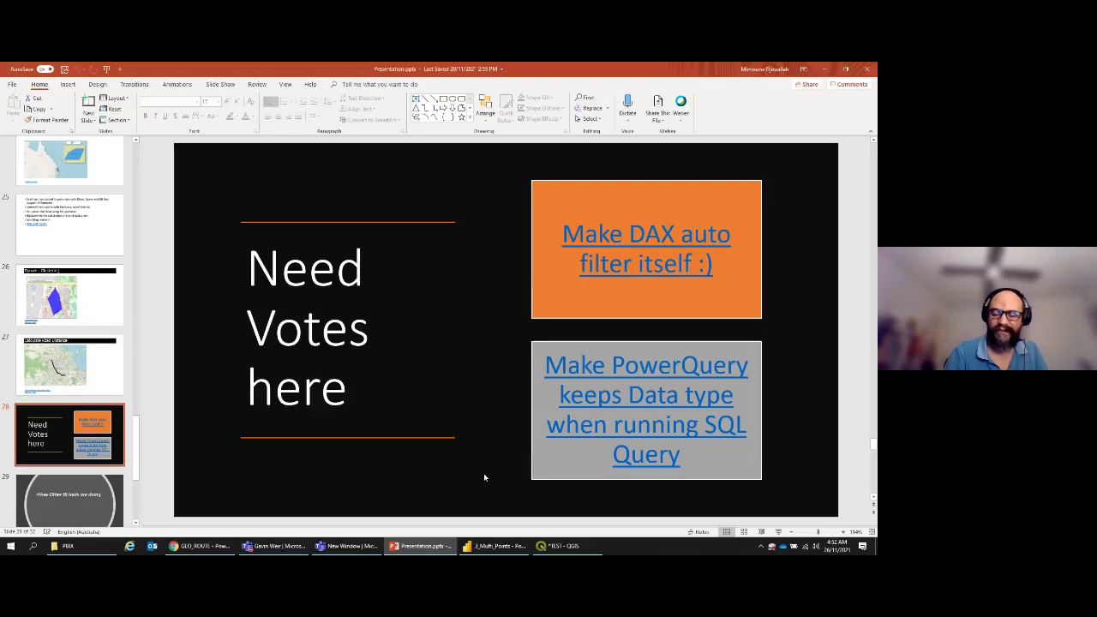
click(485, 552)
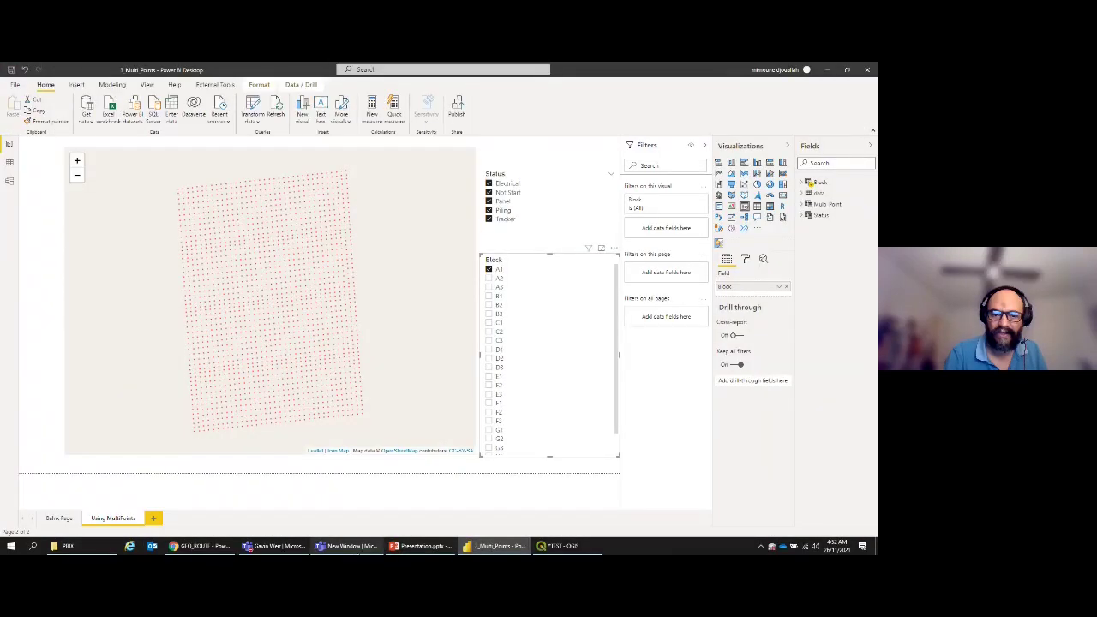
mouse_move(359, 553)
click(274, 547)
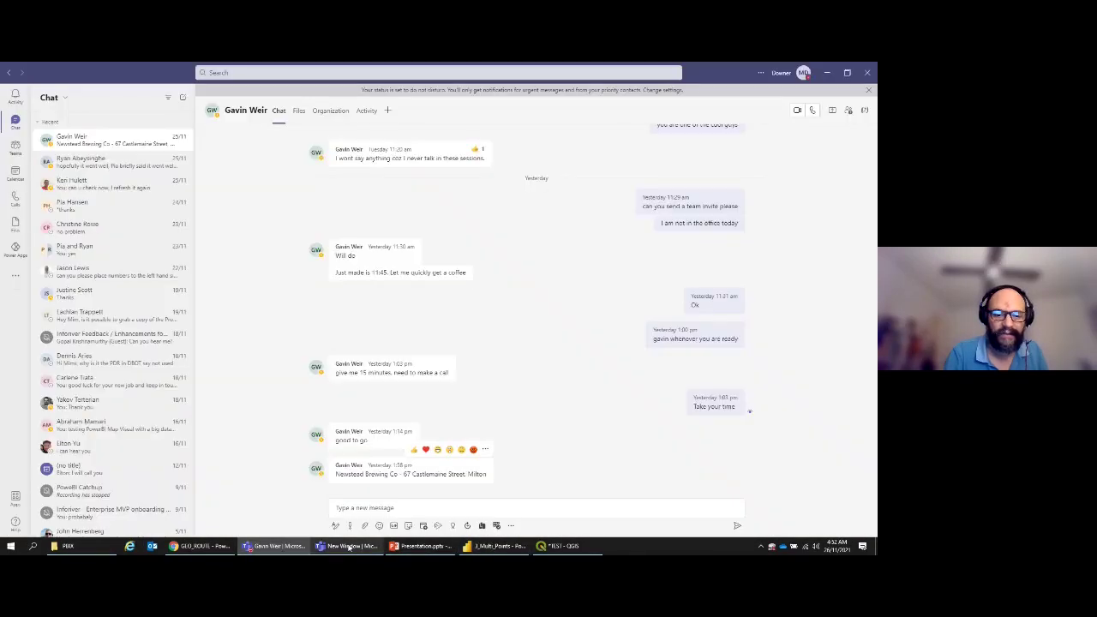
- Recentre the browser's distance-filter report on Winston Salem, then return to the slide 28 vote request
click(202, 546)
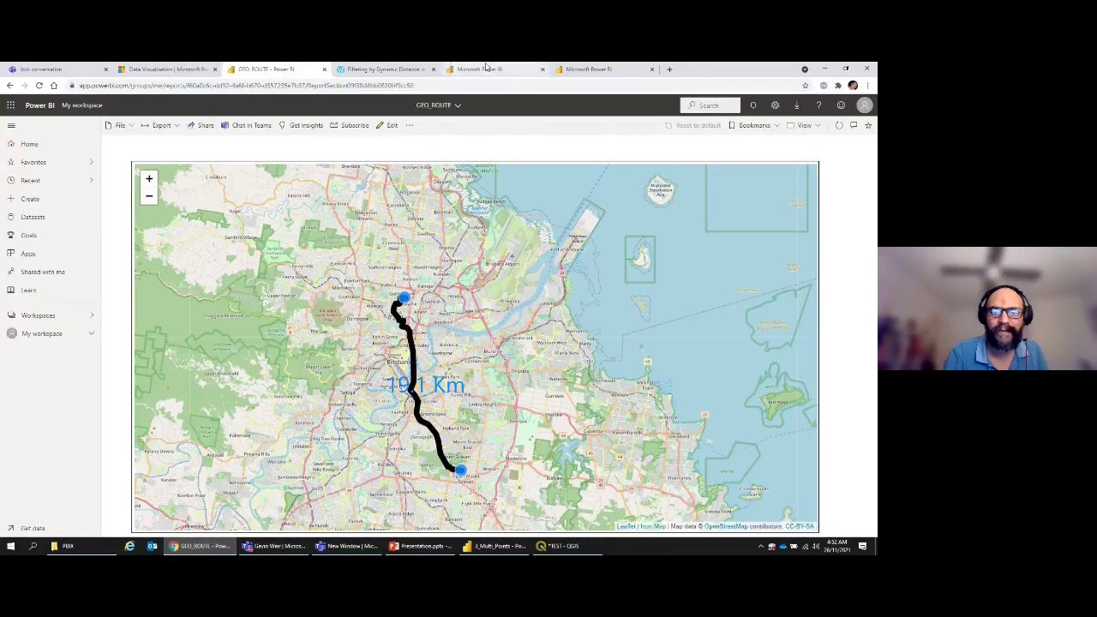
click(486, 68)
mouse_move(355, 365)
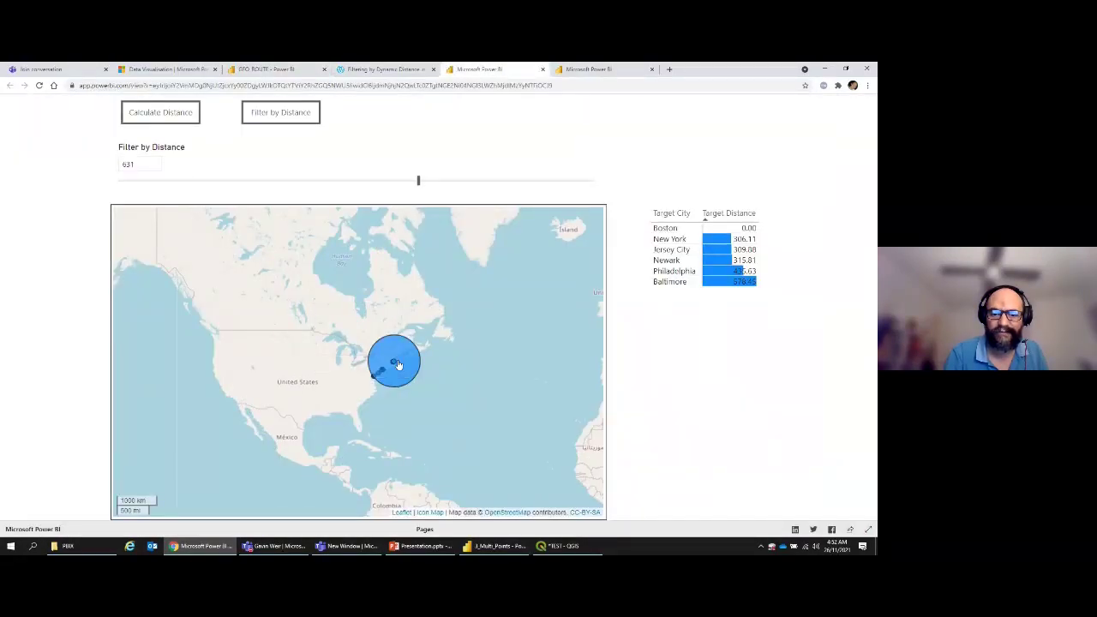
click(364, 392)
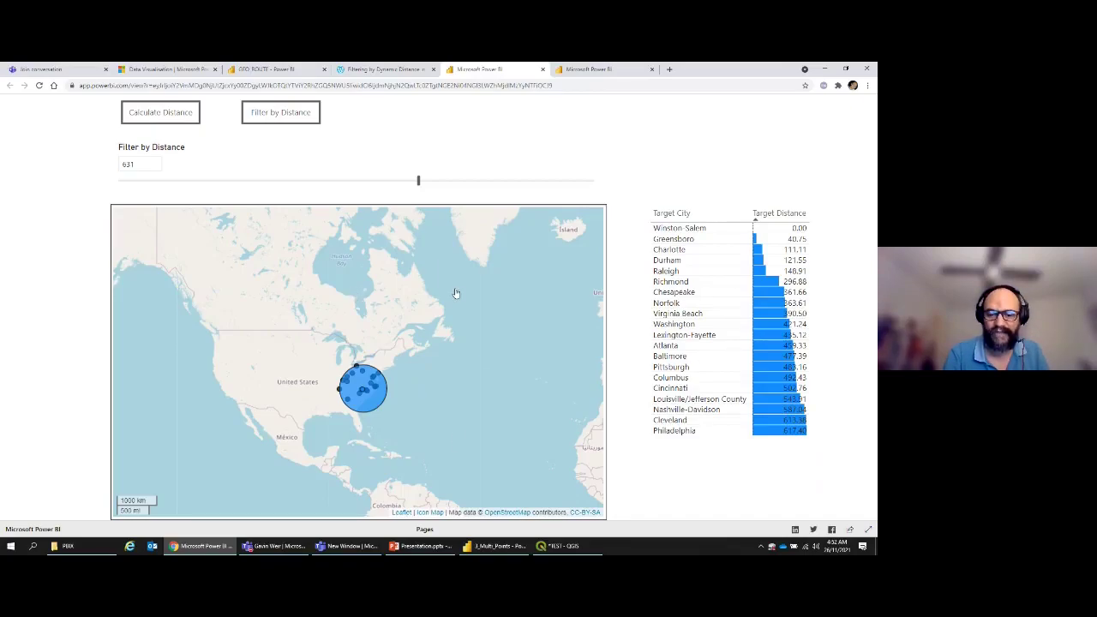
click(497, 546)
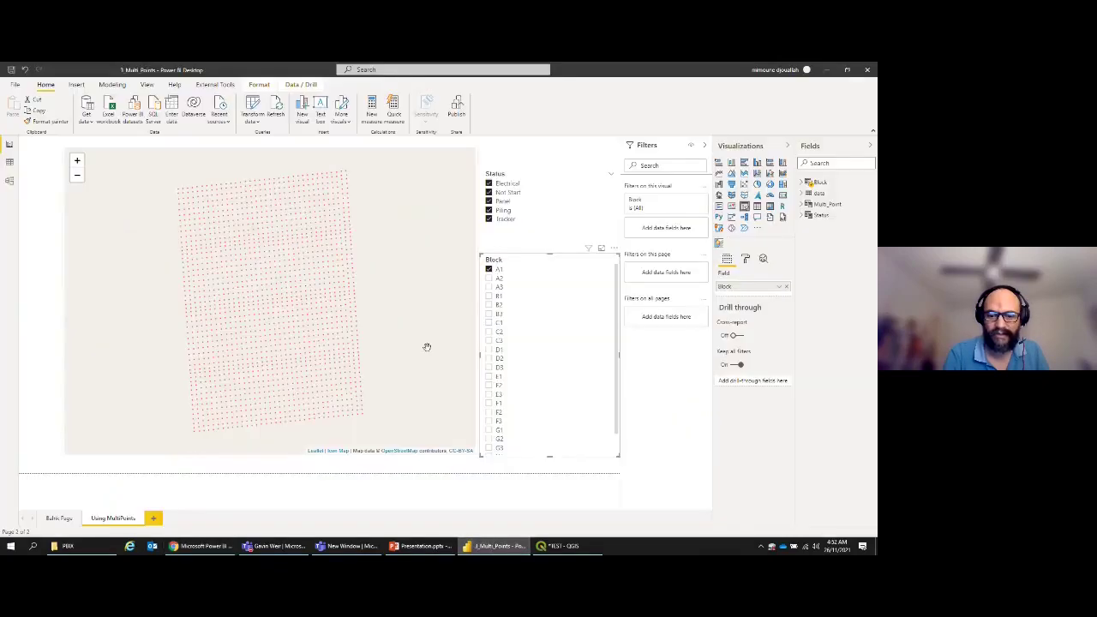
click(418, 546)
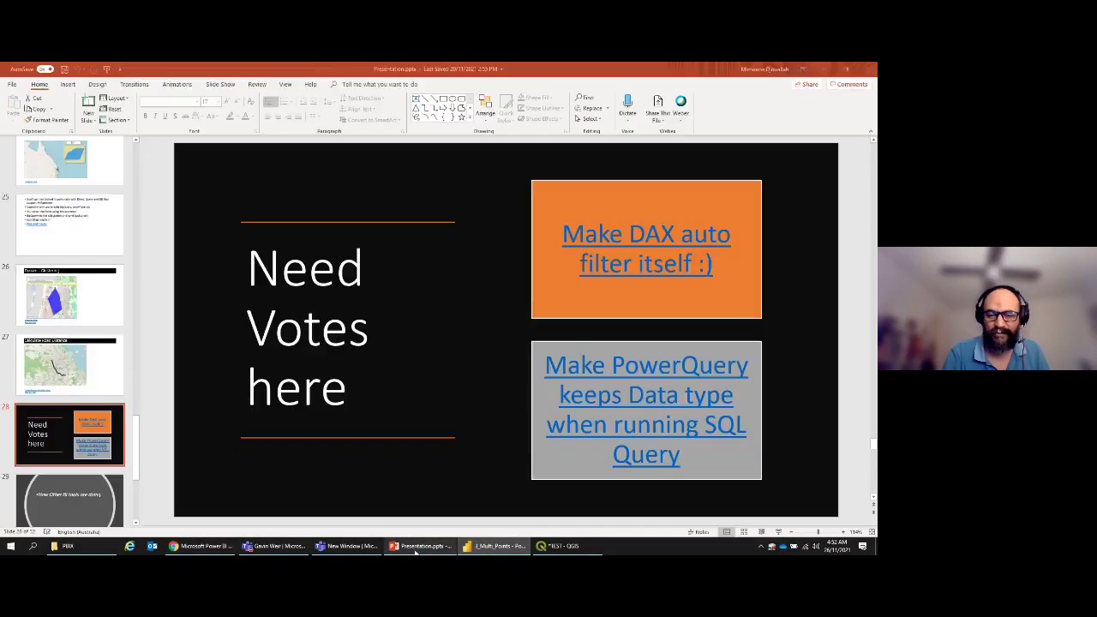